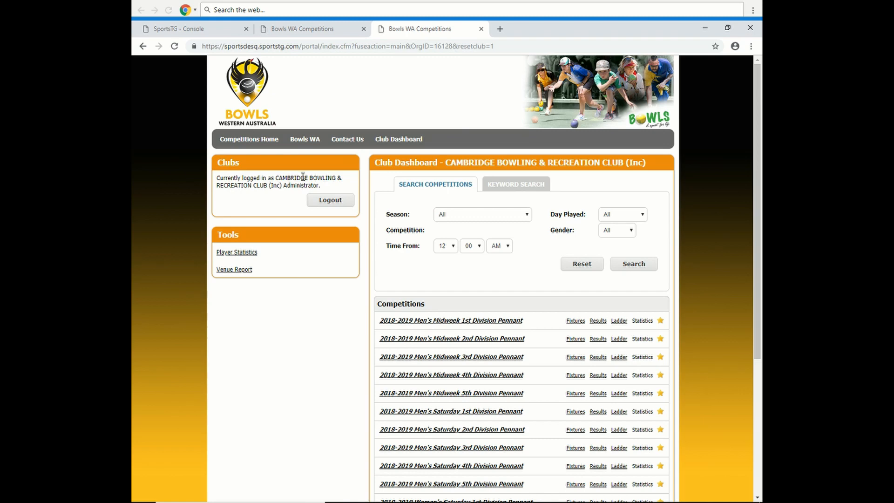
Filter the club's competitions to the Demo Training Tutorial Season and open the Demo Men's 2nd Division Midweek Pennant.
{"action": "scroll", "coordinate": [468, 277], "scroll_direction": "down", "scroll_amount": 1}
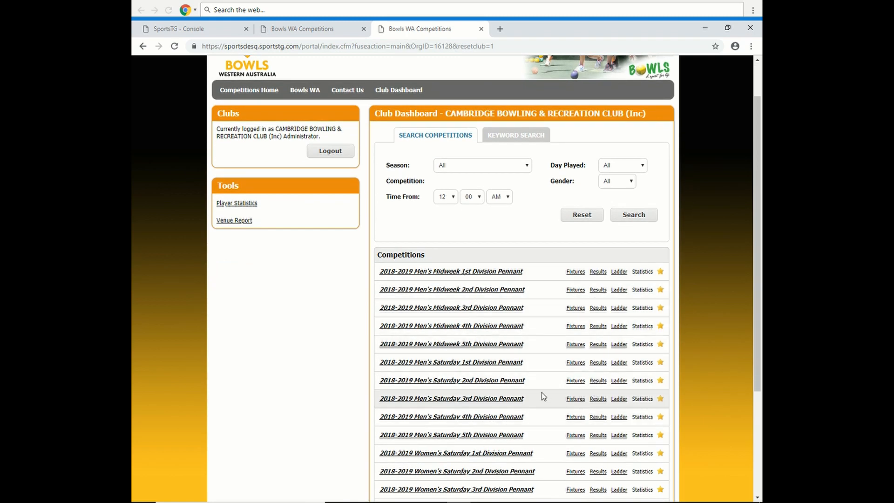
{"action": "scroll", "coordinate": [531, 391], "scroll_direction": "down", "scroll_amount": 2}
{"action": "scroll", "coordinate": [533, 400], "scroll_direction": "up", "scroll_amount": 2}
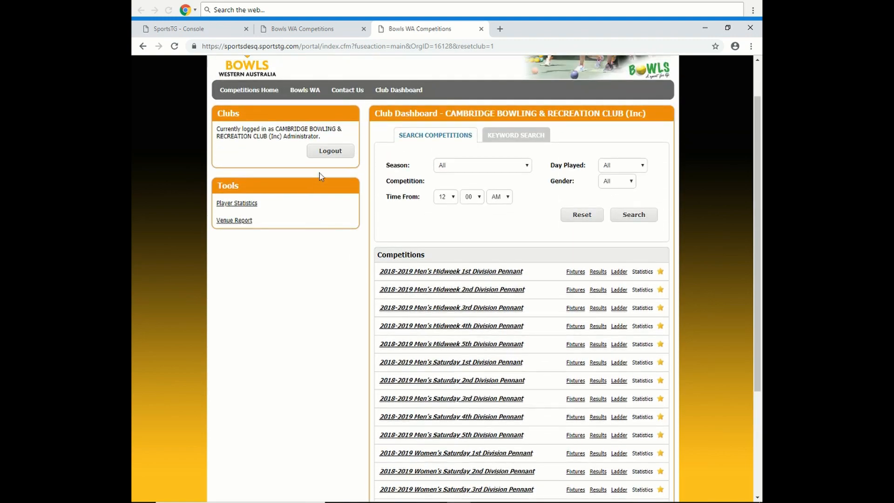
{"action": "left_click", "coordinate": [486, 165]}
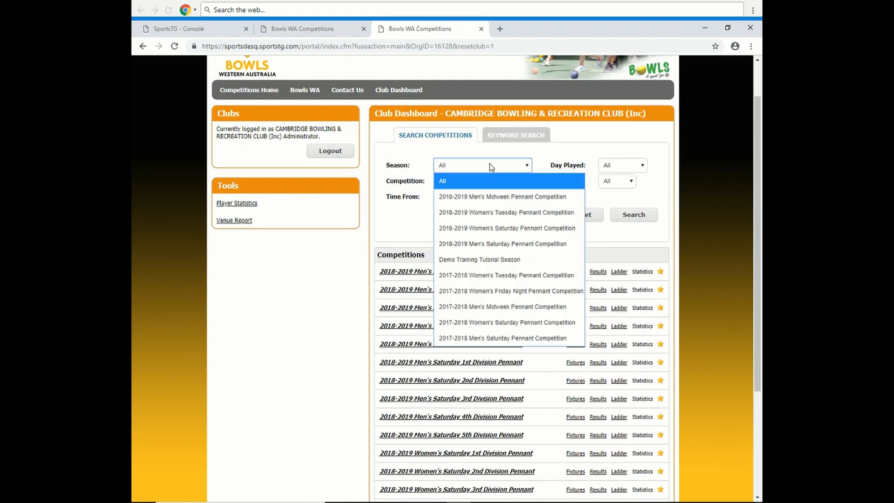
{"action": "left_click", "coordinate": [477, 260]}
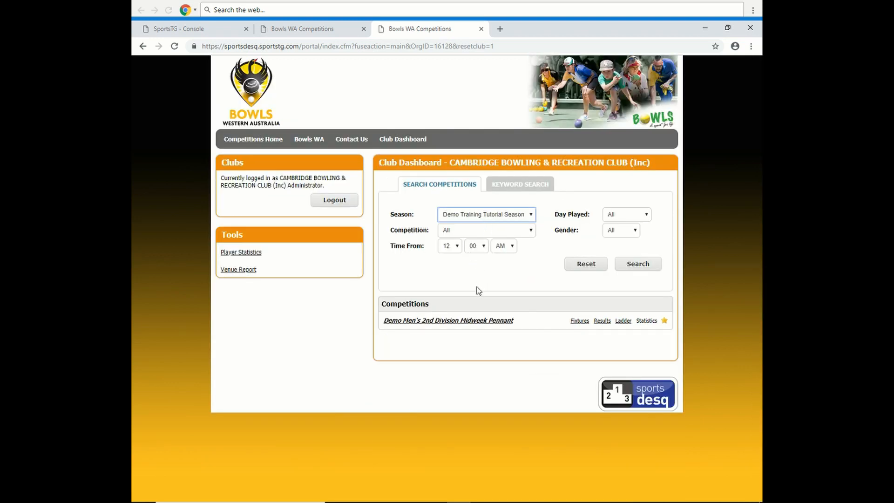
{"action": "left_click", "coordinate": [442, 321]}
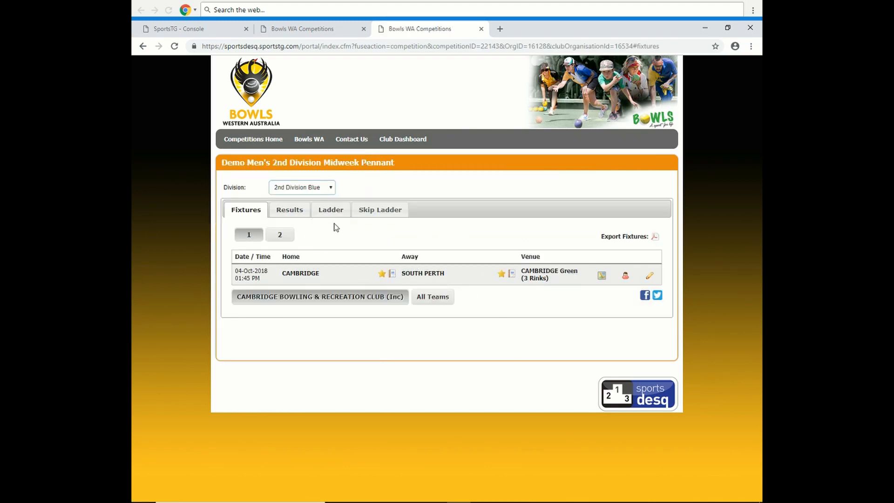
Show the fixtures for 2nd Division Gold and return to 2nd Division Blue.
{"action": "left_click", "coordinate": [331, 189]}
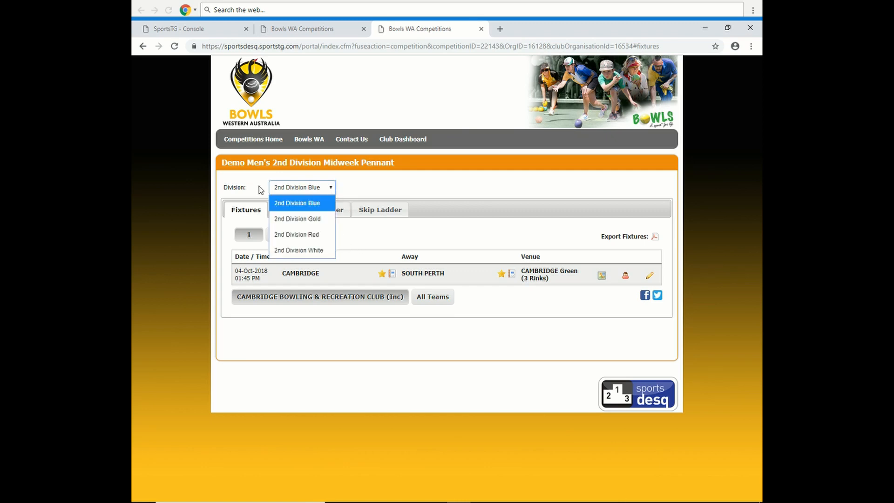
{"action": "left_click", "coordinate": [302, 219]}
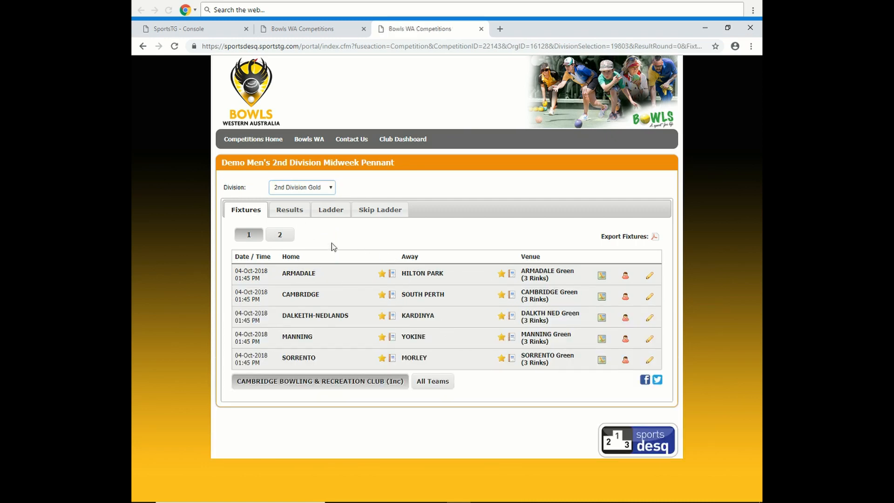
{"action": "left_click", "coordinate": [329, 189]}
{"action": "left_click", "coordinate": [319, 202]}
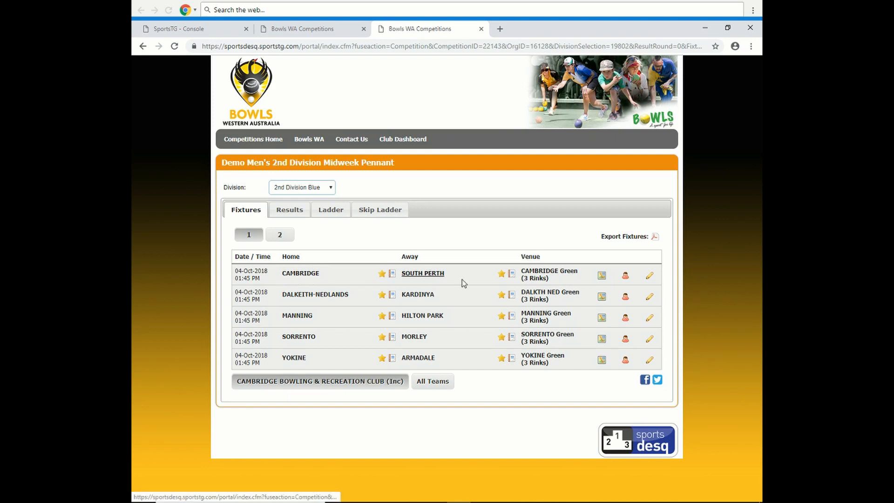
Open result entry for the Round 1 Cambridge v South Perth match and show its team players.
{"action": "left_click", "coordinate": [650, 277]}
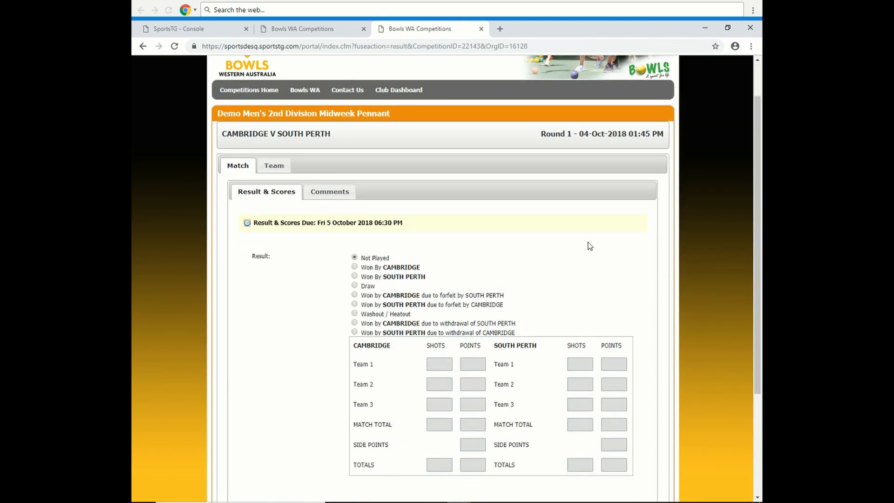
{"action": "scroll", "coordinate": [588, 245], "scroll_direction": "down", "scroll_amount": 2}
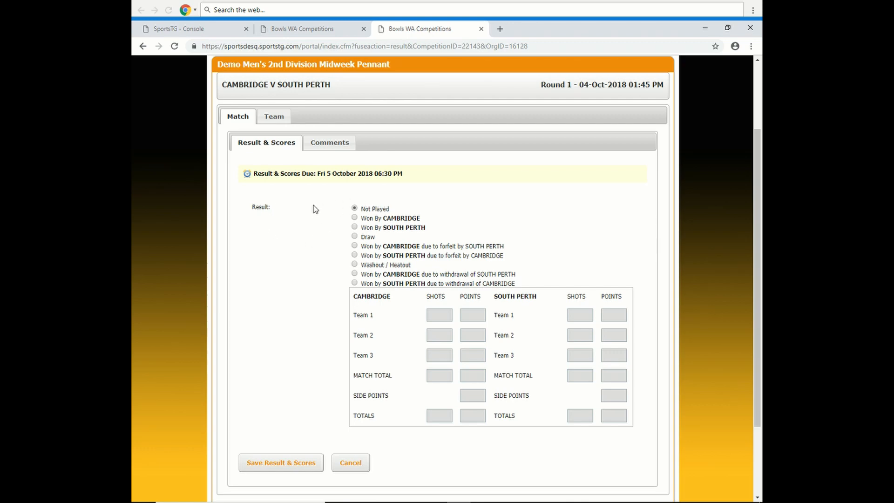
{"action": "left_click", "coordinate": [274, 118]}
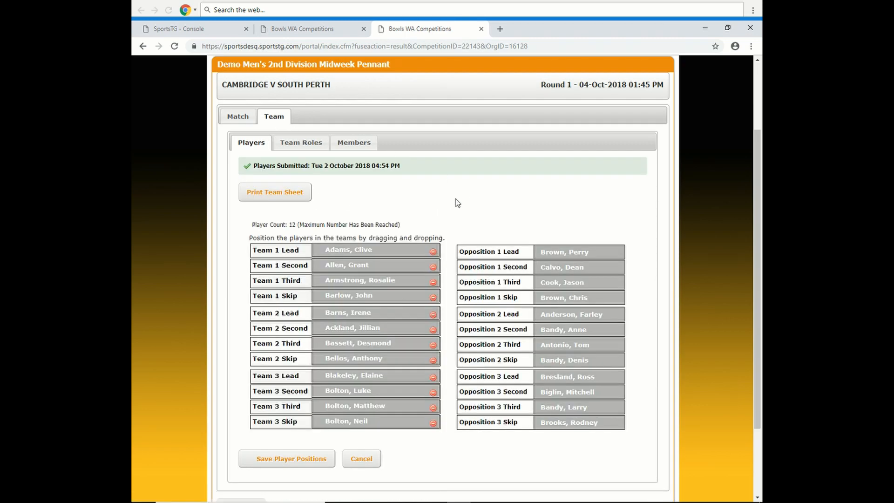
Examine the player positions of both the home teams and the opposition teams for this match.
{"action": "scroll", "coordinate": [485, 207], "scroll_direction": "down", "scroll_amount": 1}
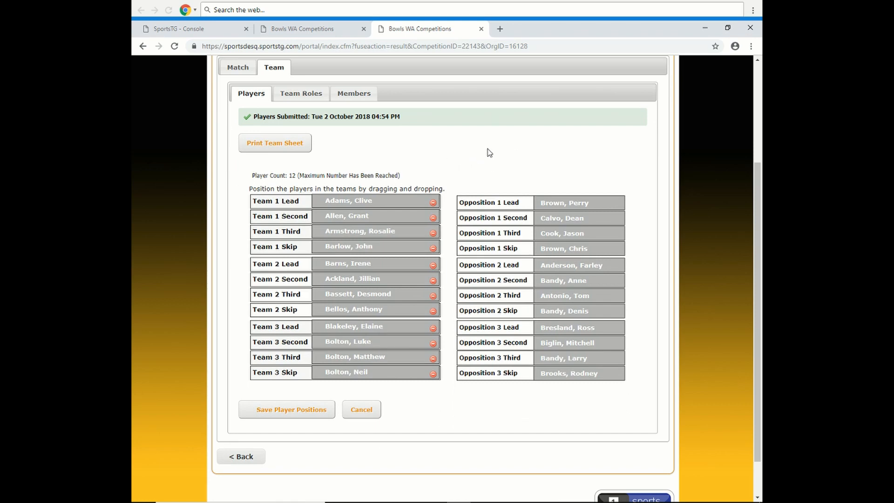
{"action": "scroll", "coordinate": [488, 153], "scroll_direction": "down", "scroll_amount": 1}
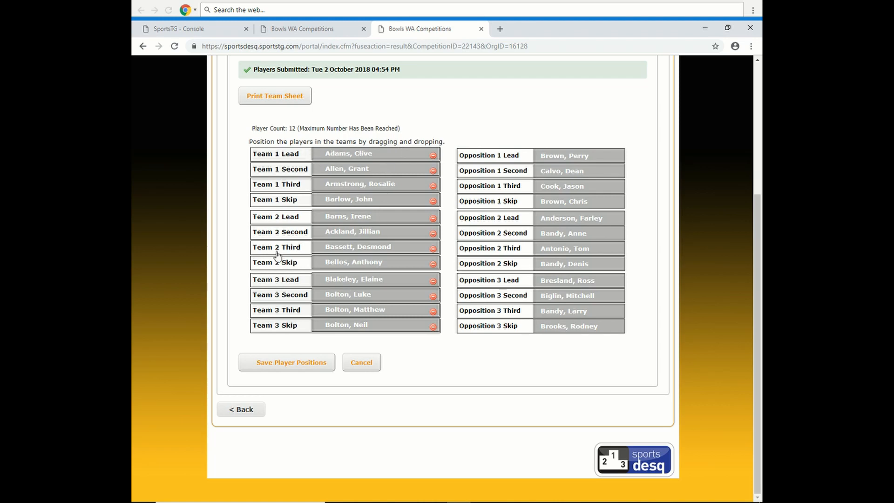
{"action": "left_click_drag", "start_coordinate": [255, 154], "coordinate": [328, 155]}
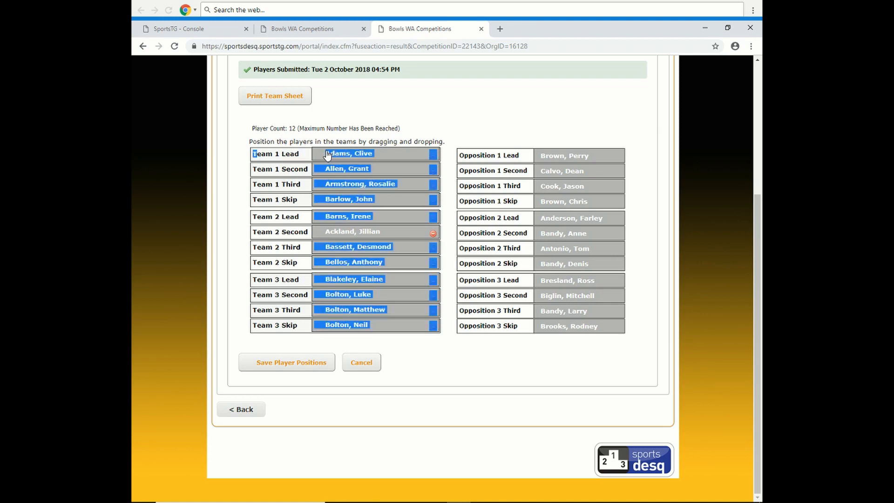
{"action": "left_click", "coordinate": [424, 105]}
{"action": "left_click_drag", "start_coordinate": [478, 156], "coordinate": [605, 329]}
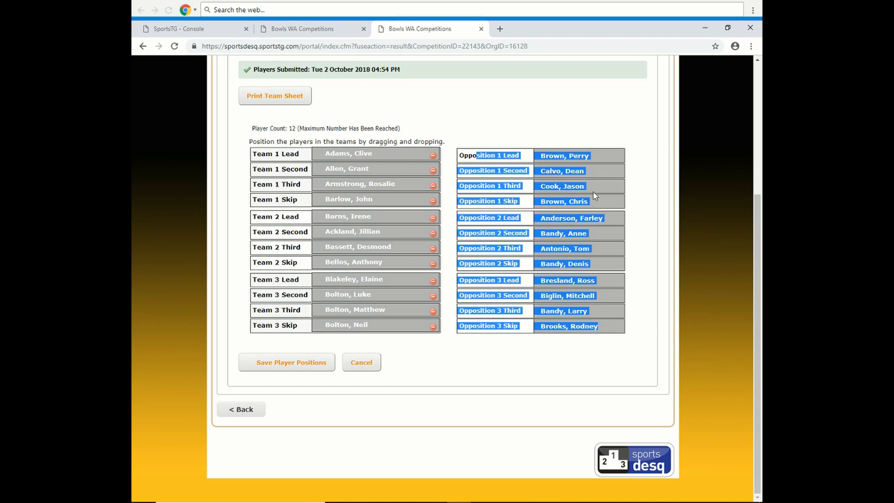
{"action": "scroll", "coordinate": [570, 135], "scroll_direction": "up", "scroll_amount": 1}
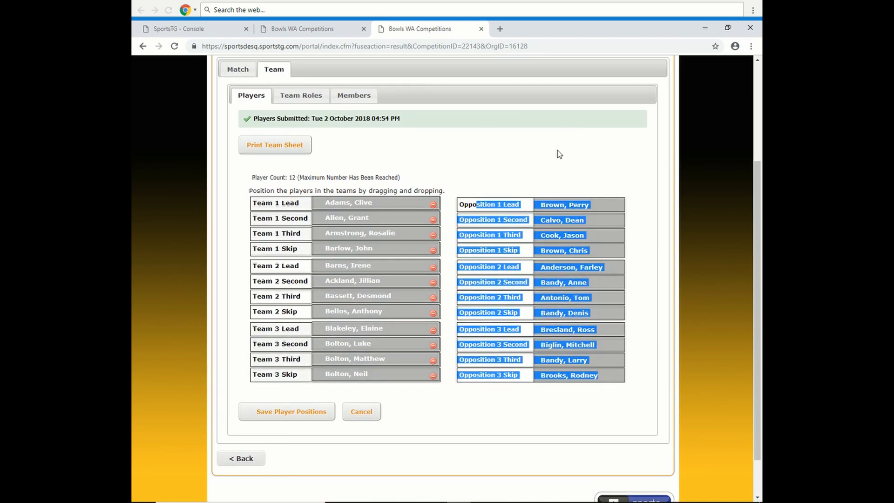
{"action": "left_click", "coordinate": [470, 147]}
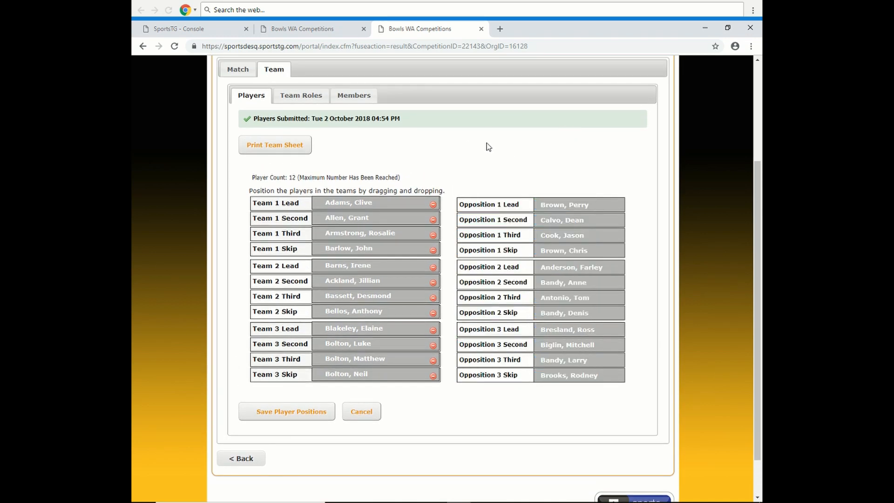
{"action": "scroll", "coordinate": [476, 135], "scroll_direction": "down", "scroll_amount": 1}
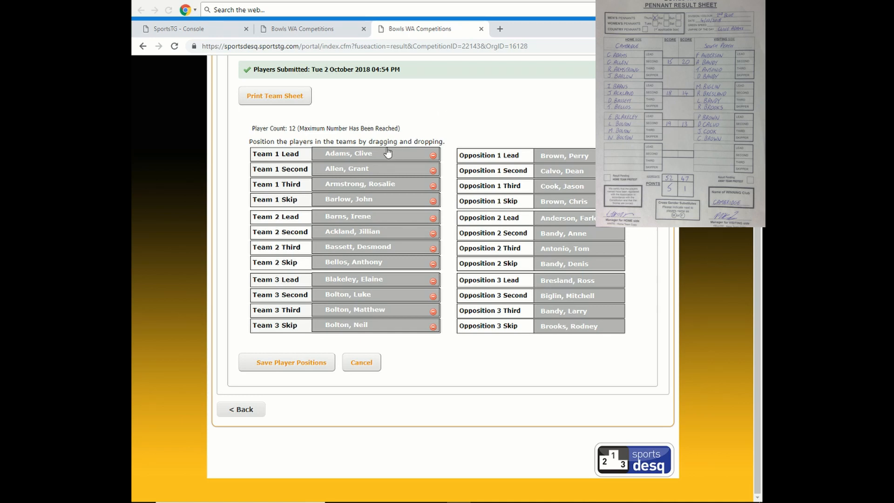
{"action": "scroll", "coordinate": [424, 139], "scroll_direction": "up", "scroll_amount": 3}
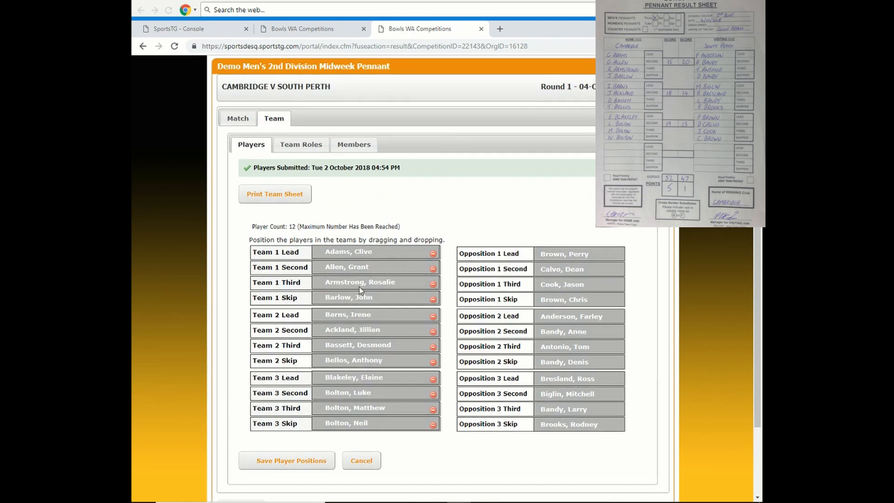
Remove the Team 1 Lead from the match's selected players, add the same member back, and return to the player positions.
{"action": "left_click", "coordinate": [352, 143]}
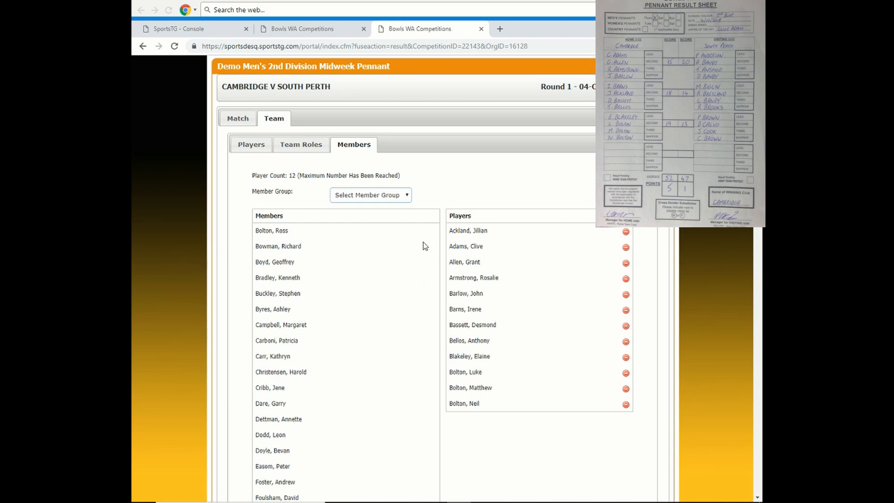
{"action": "left_click", "coordinate": [626, 248]}
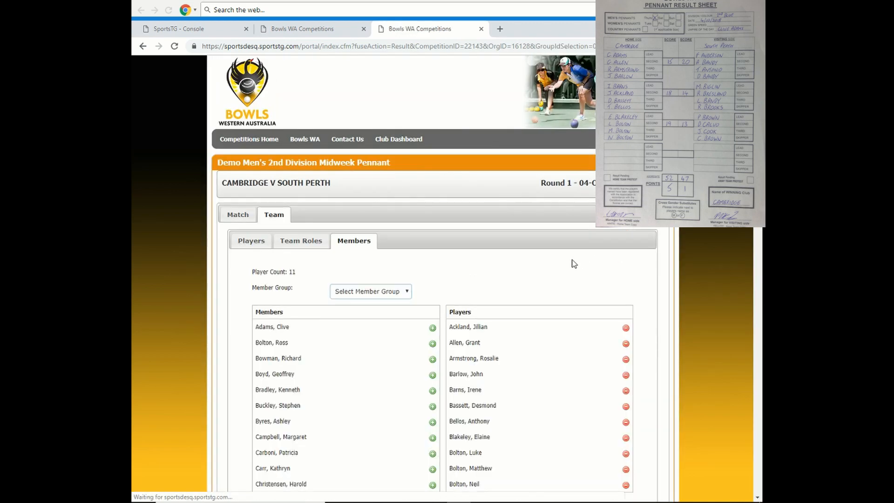
{"action": "scroll", "coordinate": [572, 263], "scroll_direction": "down", "scroll_amount": 3}
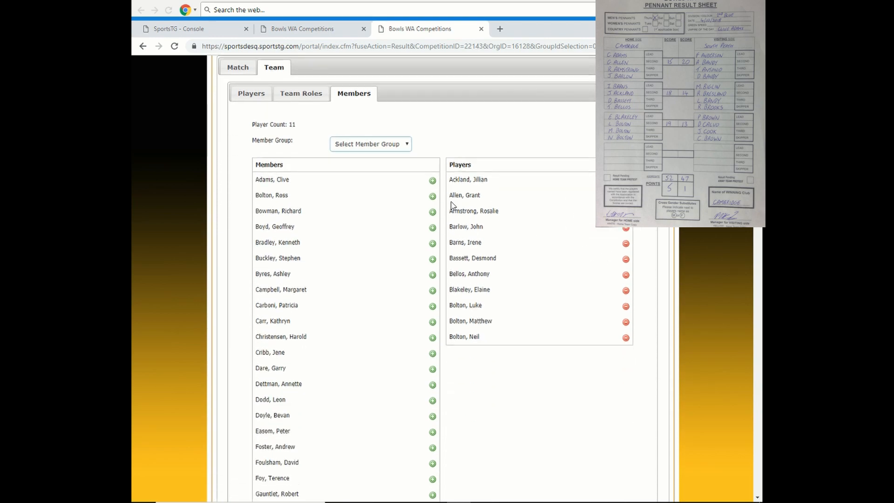
{"action": "scroll", "coordinate": [425, 325], "scroll_direction": "down", "scroll_amount": 5}
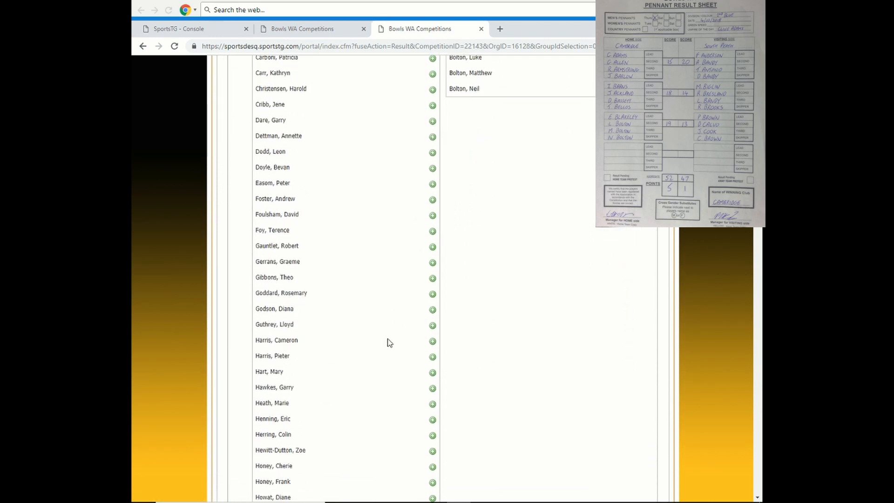
{"action": "scroll", "coordinate": [390, 343], "scroll_direction": "down", "scroll_amount": 2}
{"action": "scroll", "coordinate": [389, 340], "scroll_direction": "up", "scroll_amount": 10}
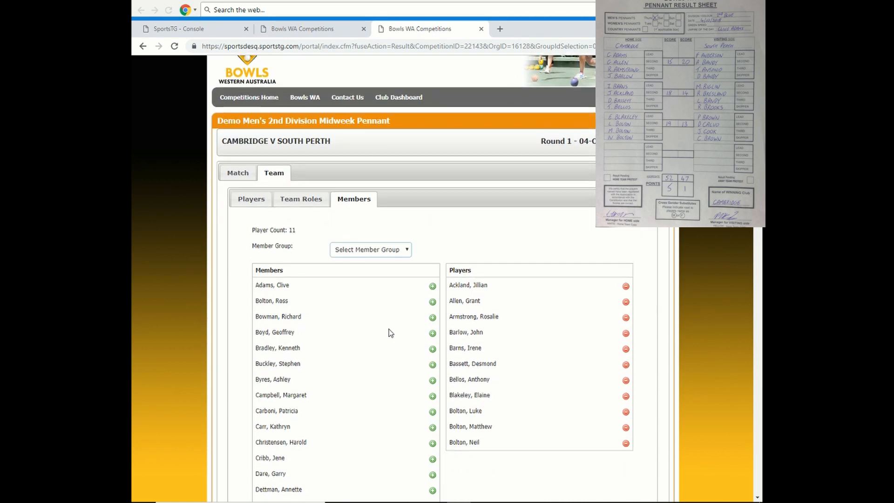
{"action": "scroll", "coordinate": [390, 332], "scroll_direction": "down", "scroll_amount": 1}
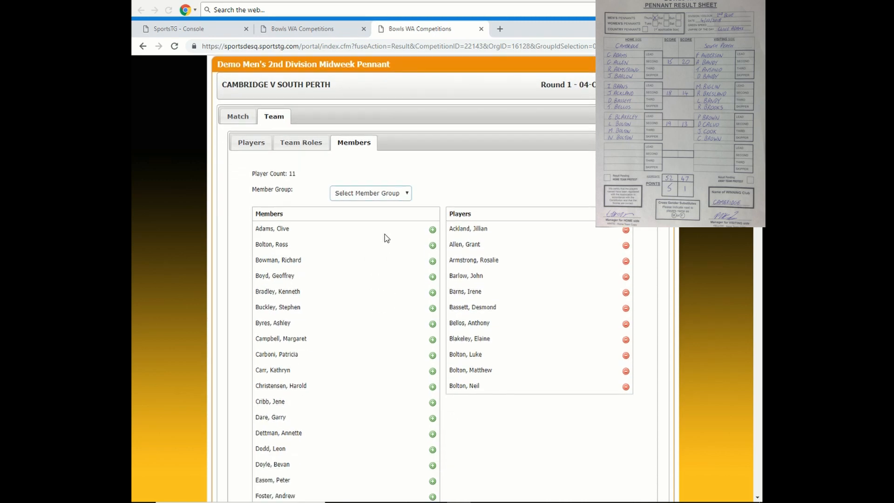
{"action": "left_click", "coordinate": [432, 230]}
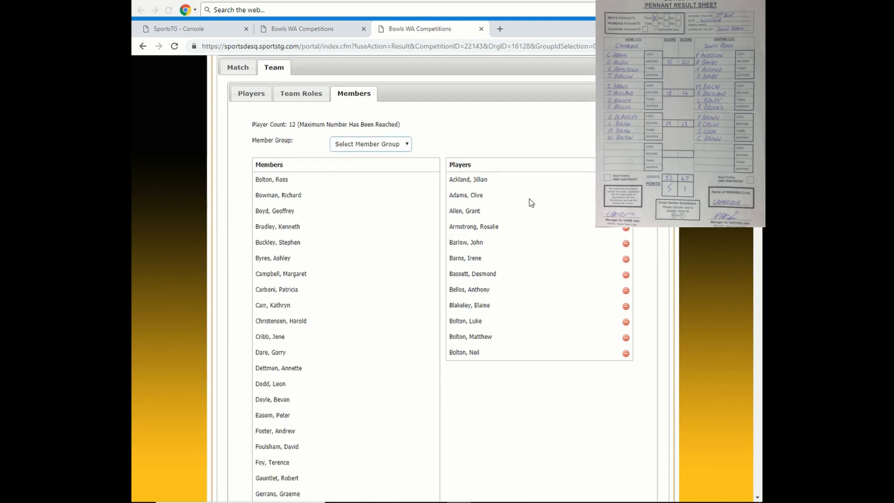
{"action": "scroll", "coordinate": [531, 202], "scroll_direction": "up", "scroll_amount": 1}
{"action": "left_click", "coordinate": [255, 144]}
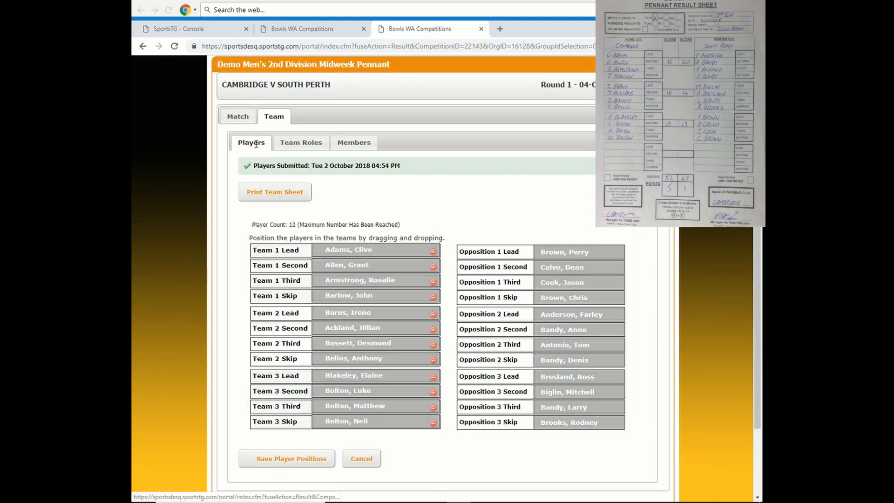
Swap all four Team 1 players with their Team 2 counterparts, keeping each at the same position from Lead to Skip.
{"action": "scroll", "coordinate": [485, 205], "scroll_direction": "down", "scroll_amount": 1}
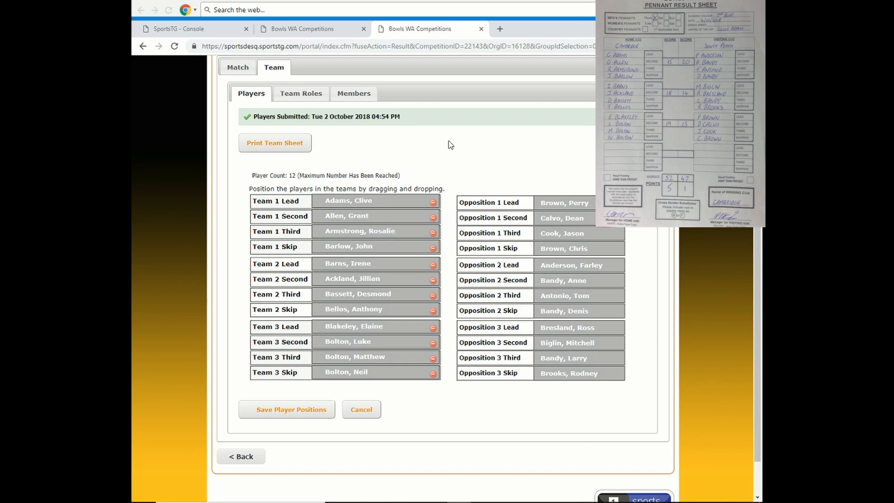
{"action": "scroll", "coordinate": [479, 146], "scroll_direction": "up", "scroll_amount": 2}
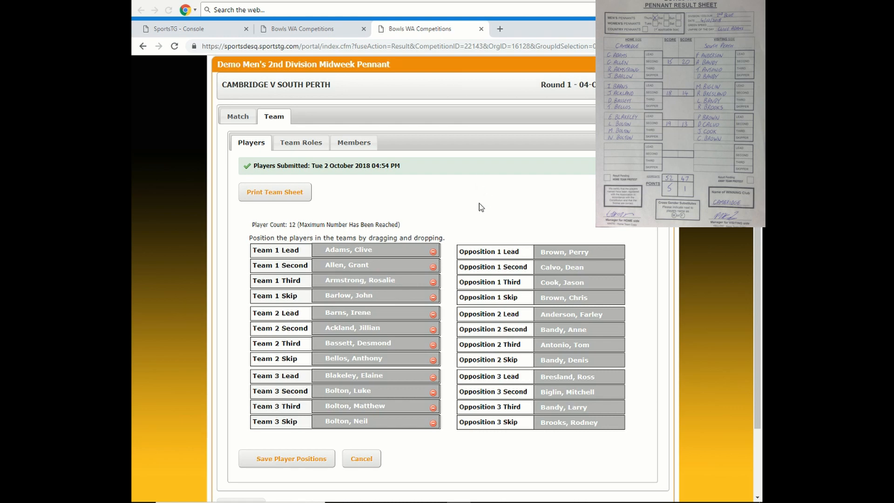
{"action": "scroll", "coordinate": [479, 204], "scroll_direction": "down", "scroll_amount": 2}
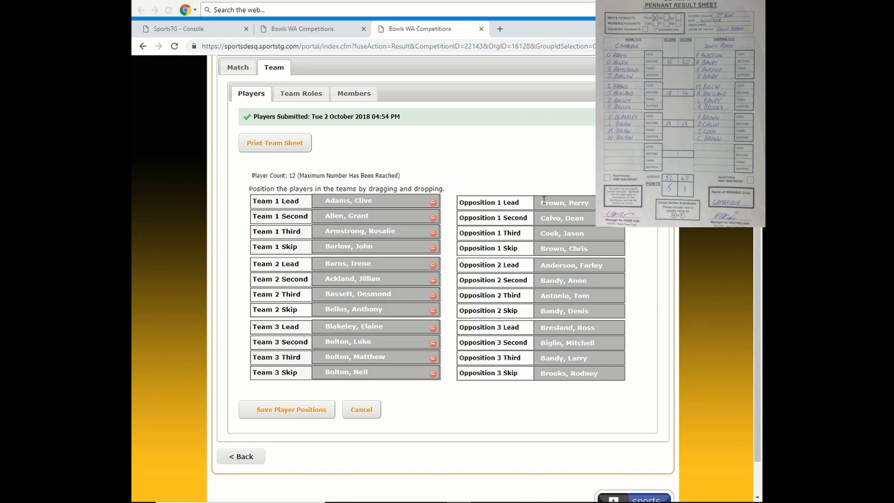
{"action": "scroll", "coordinate": [565, 223], "scroll_direction": "down", "scroll_amount": 1}
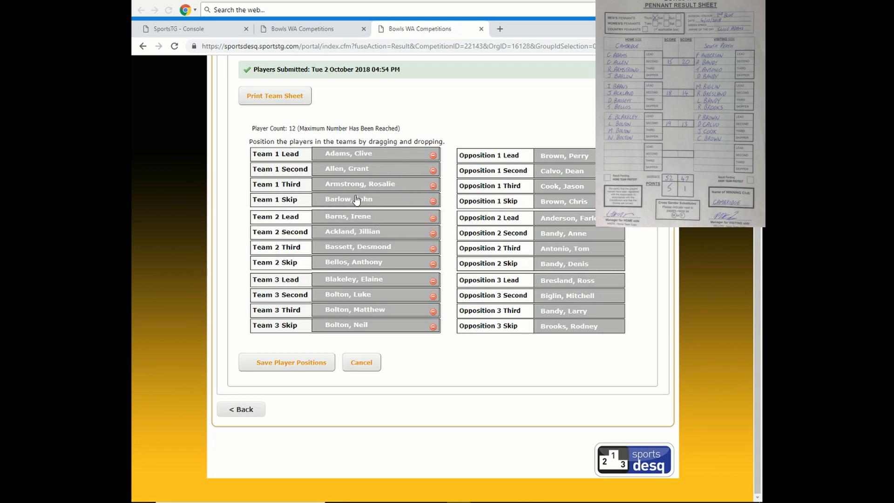
{"action": "left_click_drag", "start_coordinate": [357, 200], "coordinate": [354, 262]}
{"action": "left_click_drag", "start_coordinate": [365, 185], "coordinate": [364, 249]}
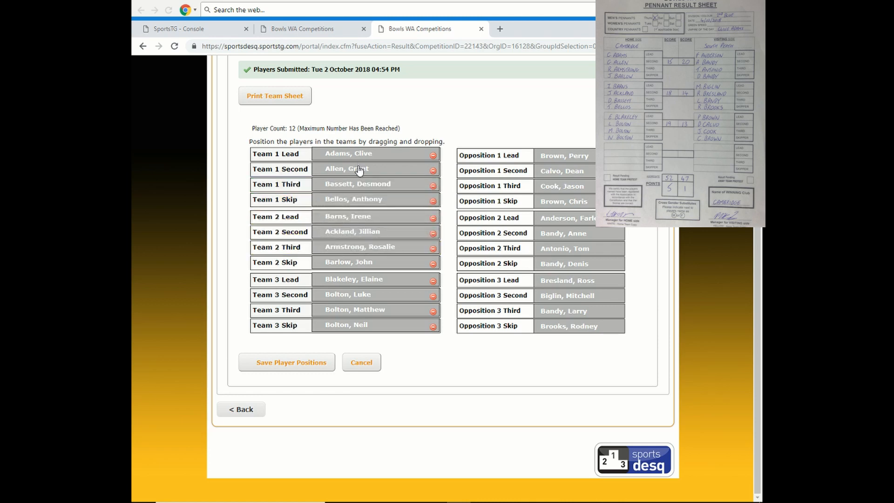
{"action": "left_click_drag", "start_coordinate": [358, 169], "coordinate": [364, 233]}
{"action": "left_click_drag", "start_coordinate": [365, 154], "coordinate": [370, 215]}
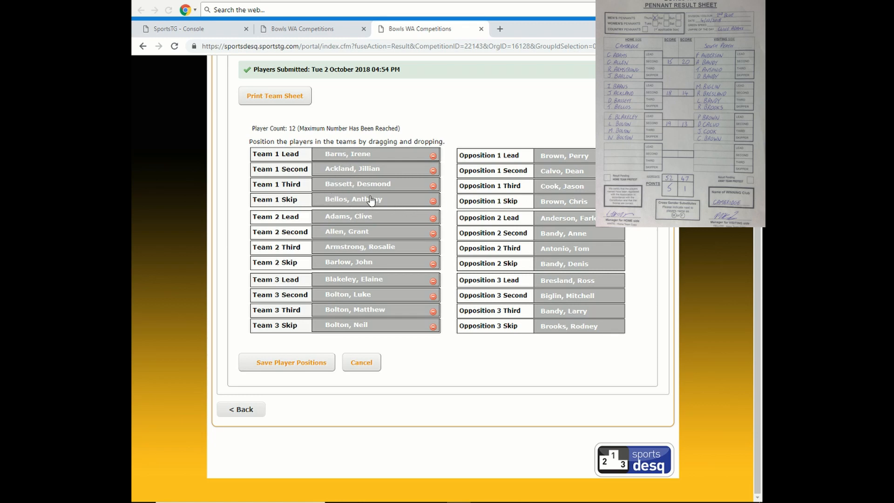
Swap all four players now in Team 1 with their Team 3 counterparts, position for position.
{"action": "left_click_drag", "start_coordinate": [372, 200], "coordinate": [371, 329]}
{"action": "left_click_drag", "start_coordinate": [368, 187], "coordinate": [372, 310]}
{"action": "left_click_drag", "start_coordinate": [362, 171], "coordinate": [368, 294]}
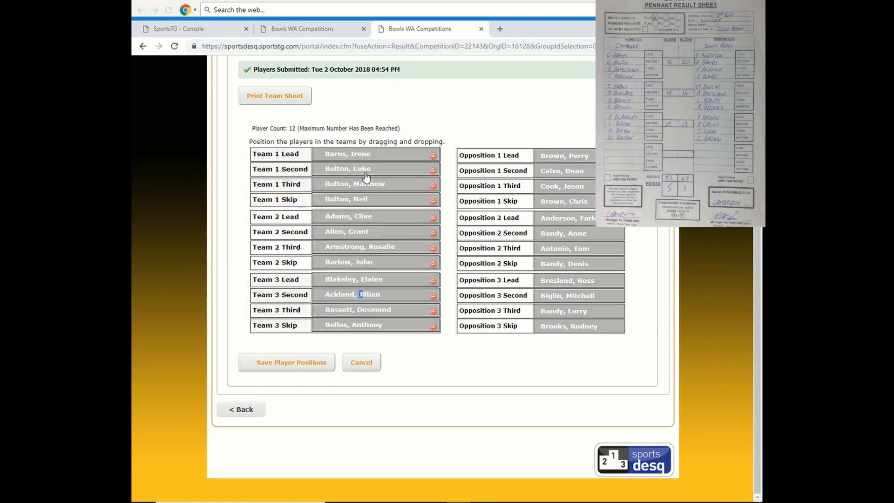
{"action": "left_click_drag", "start_coordinate": [362, 155], "coordinate": [370, 281]}
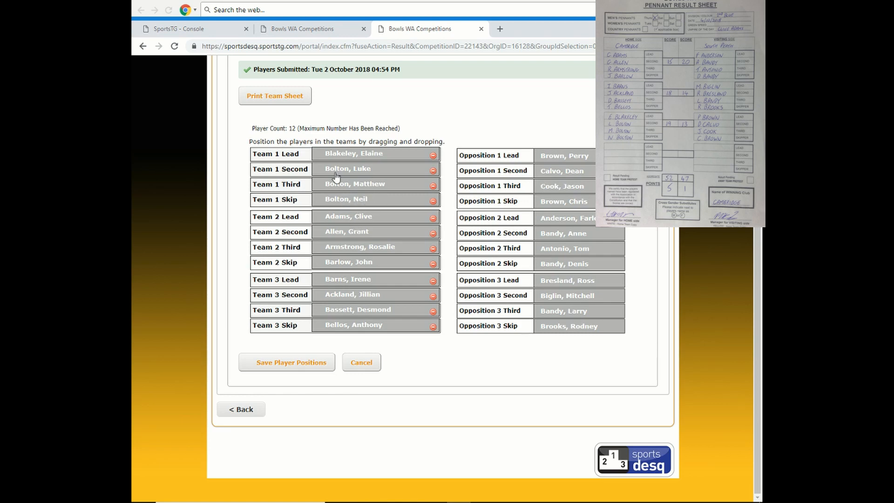
Save the rearranged Cambridge player positions for this match.
{"action": "scroll", "coordinate": [409, 135], "scroll_direction": "up", "scroll_amount": 1}
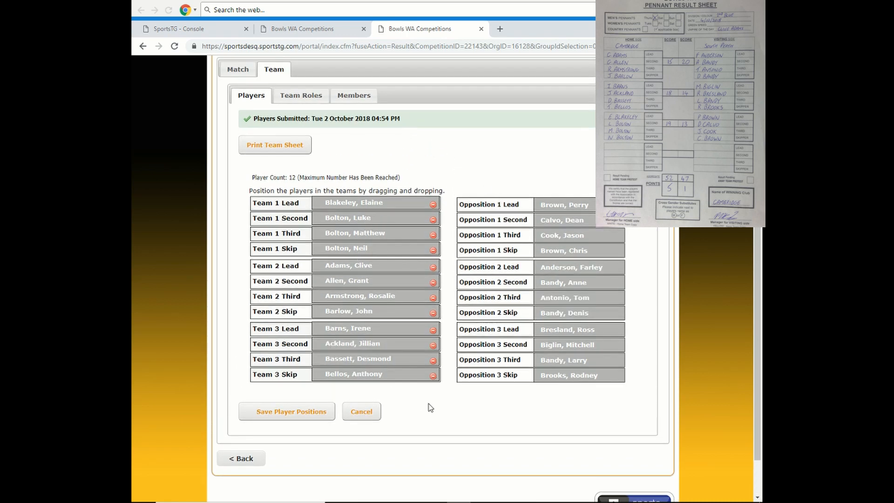
{"action": "left_click", "coordinate": [289, 411]}
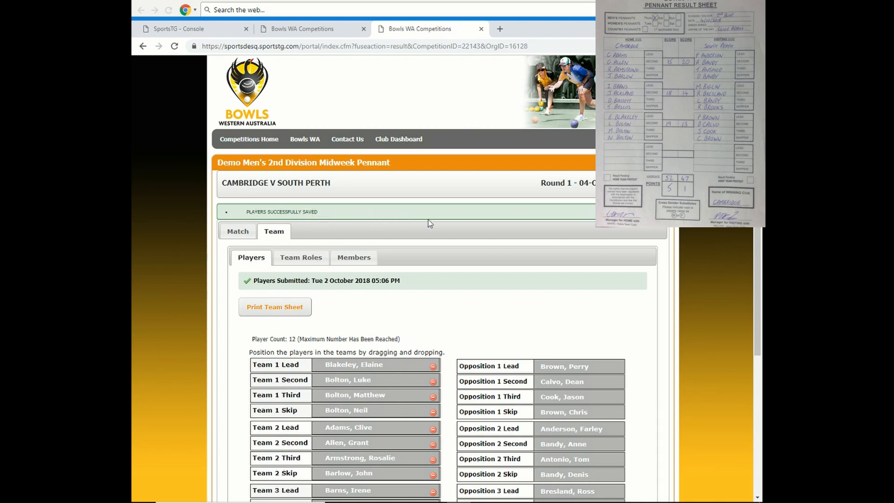
{"action": "scroll", "coordinate": [450, 250], "scroll_direction": "down", "scroll_amount": 3}
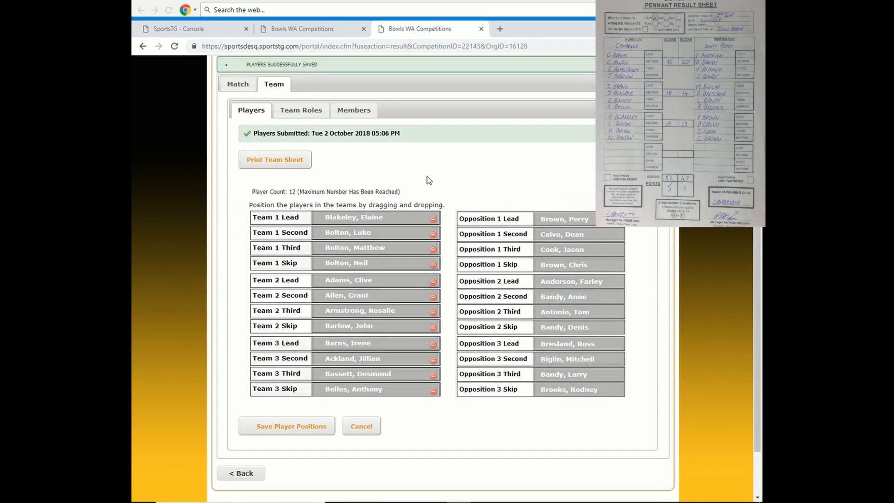
Switch to the match's result and scores and set the result to Won By CAMBRIDGE.
{"action": "left_click", "coordinate": [239, 86]}
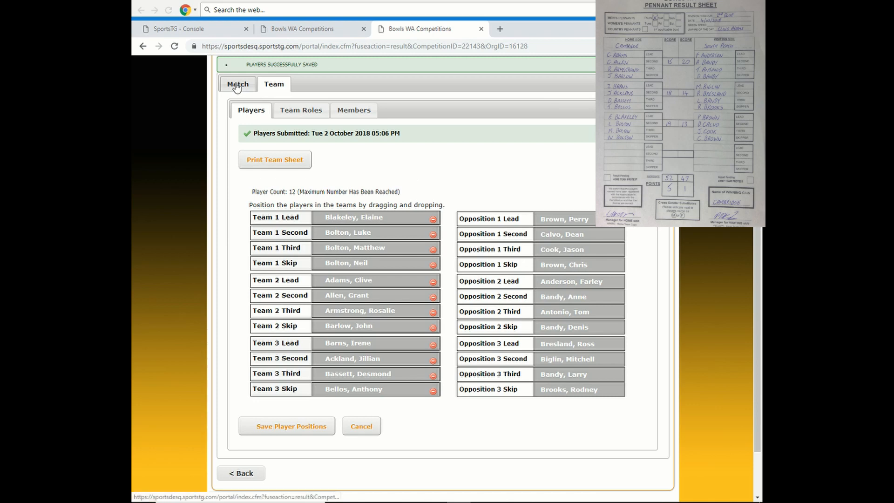
{"action": "scroll", "coordinate": [498, 186], "scroll_direction": "up", "scroll_amount": 1}
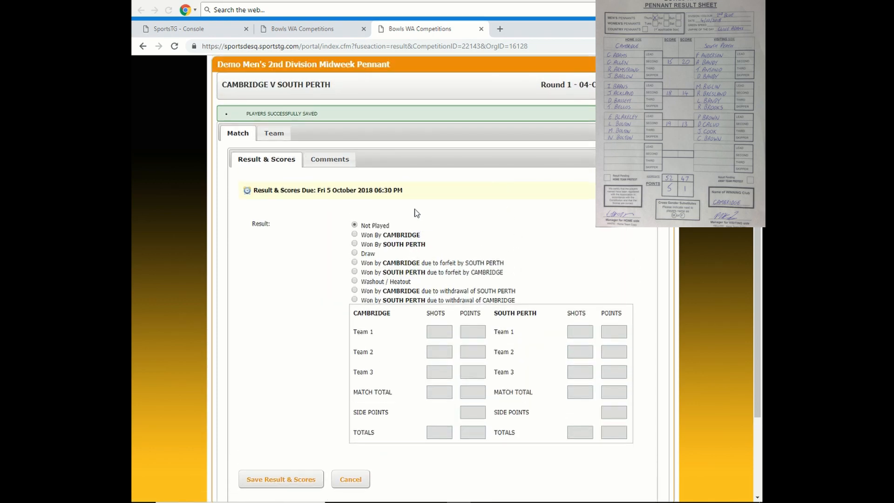
{"action": "left_click", "coordinate": [356, 234]}
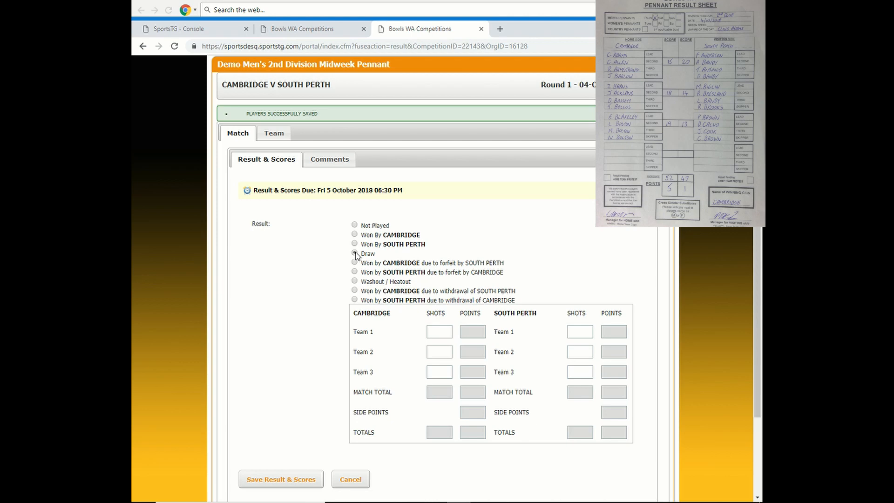
{"action": "left_click", "coordinate": [355, 253]}
{"action": "left_click", "coordinate": [354, 235]}
{"action": "scroll", "coordinate": [475, 209], "scroll_direction": "down", "scroll_amount": 1}
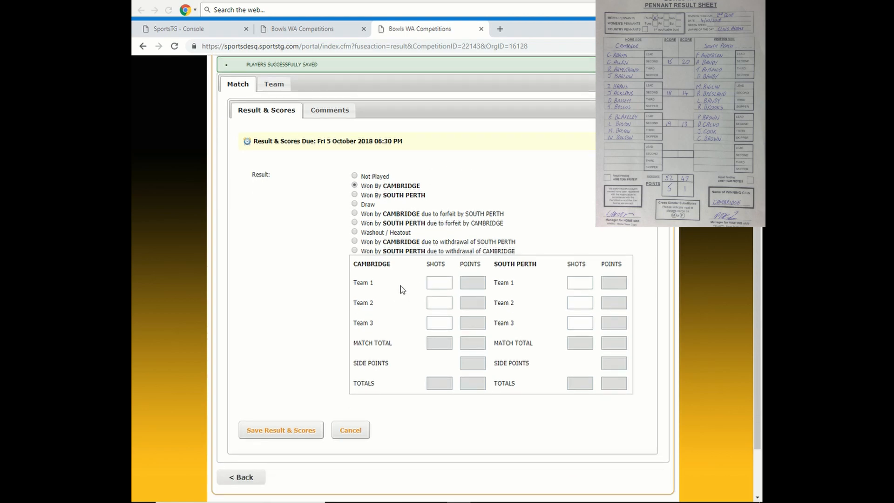
Enter the Cambridge–South Perth shots as 15–20 for Team 1, 18–14 for Team 2 and 19–13 for Team 3, and save the result.
{"action": "left_click", "coordinate": [438, 282]}
{"action": "scroll", "coordinate": [409, 285], "scroll_direction": "up", "scroll_amount": 1}
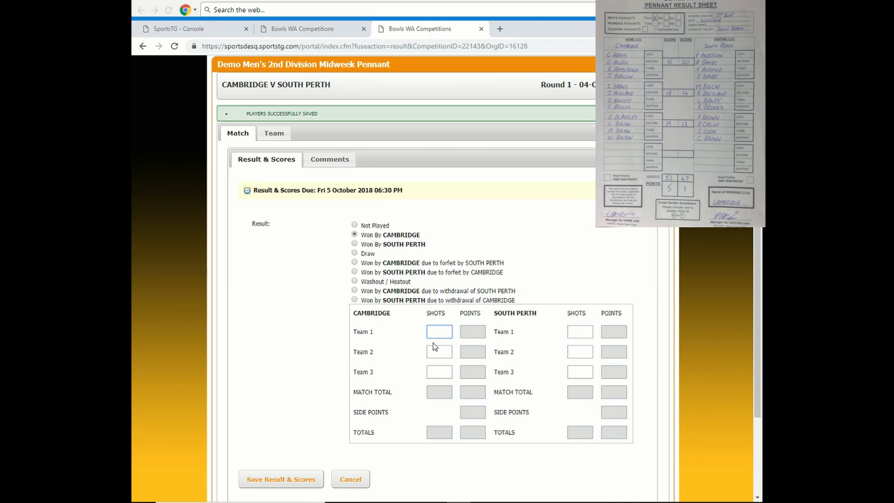
{"action": "type", "text": "15"}
{"action": "left_click", "coordinate": [577, 333]}
{"action": "type", "text": "20"}
{"action": "left_click", "coordinate": [443, 349]}
{"action": "type", "text": "18"}
{"action": "left_click", "coordinate": [576, 351]}
{"action": "left_click", "coordinate": [443, 372]}
{"action": "left_click", "coordinate": [579, 372]}
{"action": "type", "text": "13"}
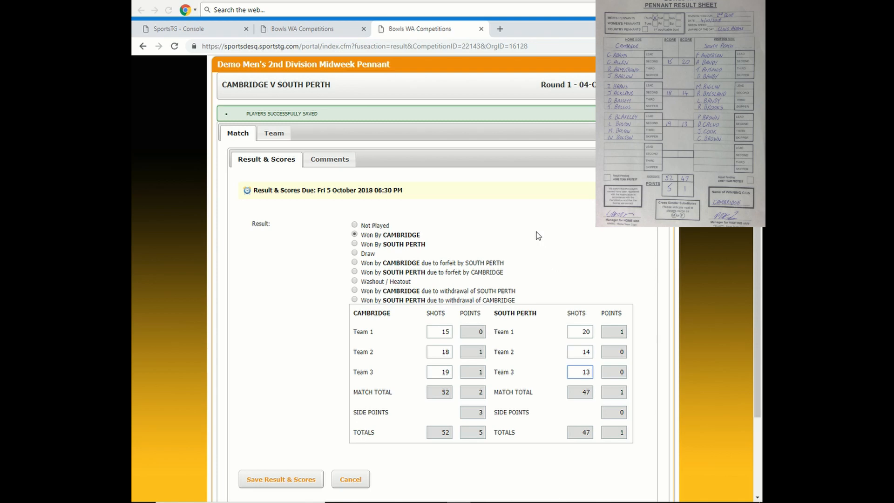
{"action": "scroll", "coordinate": [519, 353], "scroll_direction": "down", "scroll_amount": 1}
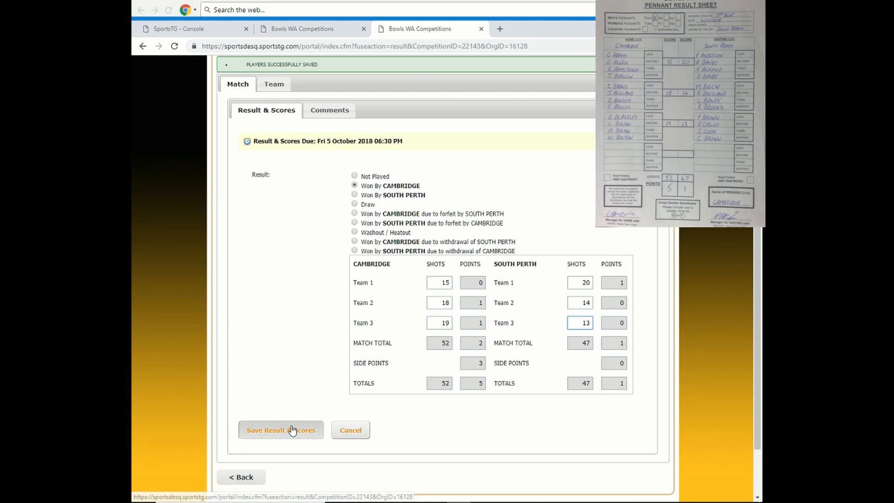
{"action": "left_click", "coordinate": [277, 433]}
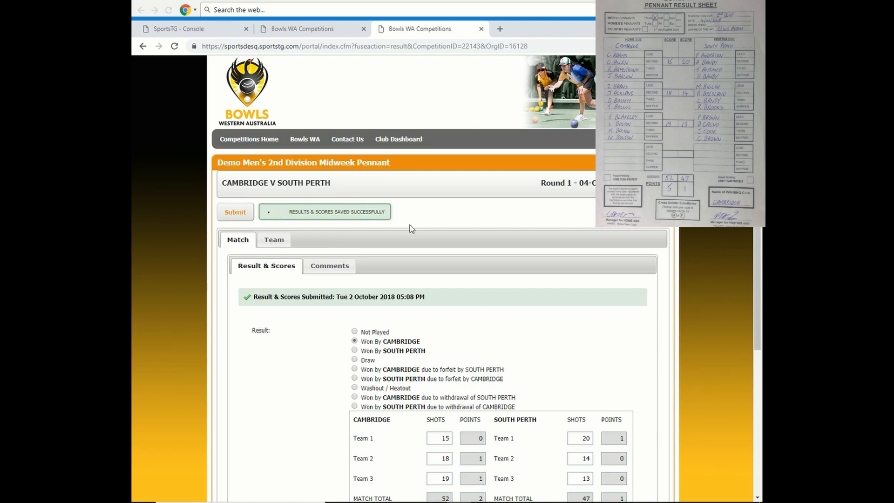
Compare the saved shots of each team with the player positions of the home and opposition teams.
{"action": "scroll", "coordinate": [409, 229], "scroll_direction": "down", "scroll_amount": 1}
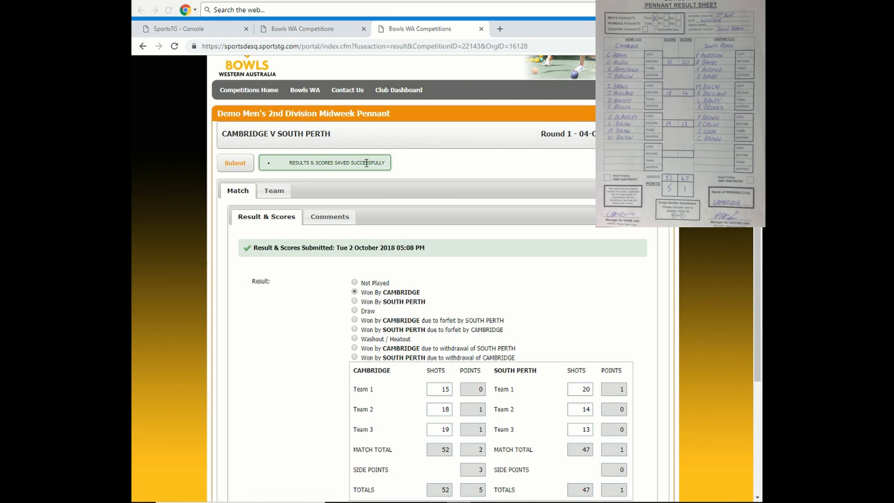
{"action": "scroll", "coordinate": [395, 170], "scroll_direction": "down", "scroll_amount": 2}
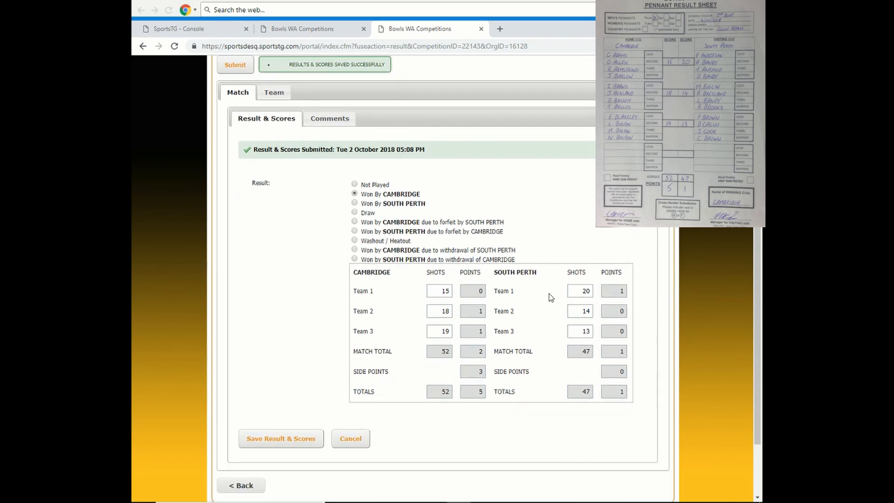
{"action": "scroll", "coordinate": [474, 299], "scroll_direction": "up", "scroll_amount": 1}
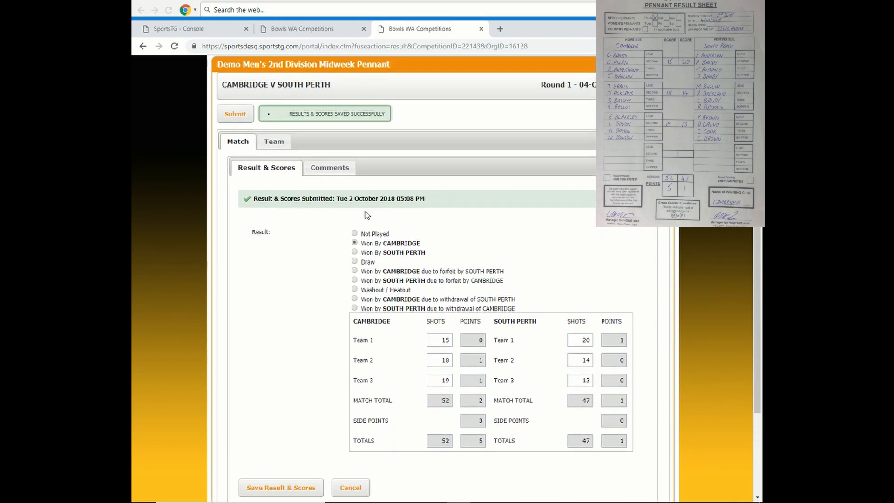
{"action": "left_click", "coordinate": [274, 142]}
{"action": "scroll", "coordinate": [355, 256], "scroll_direction": "down", "scroll_amount": 1}
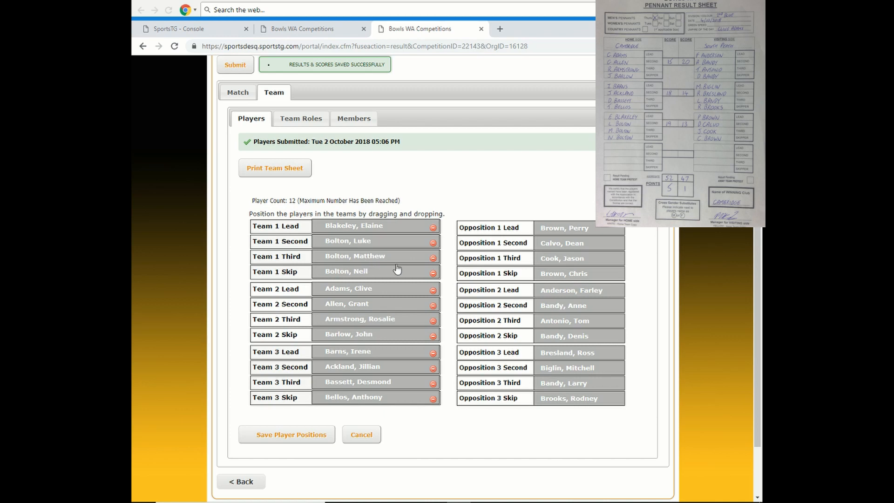
{"action": "left_click", "coordinate": [240, 94]}
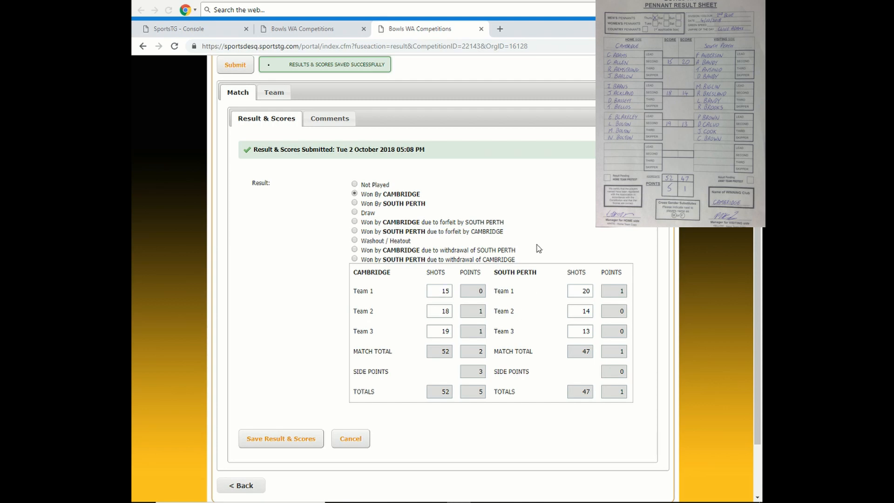
{"action": "scroll", "coordinate": [531, 233], "scroll_direction": "up", "scroll_amount": 1}
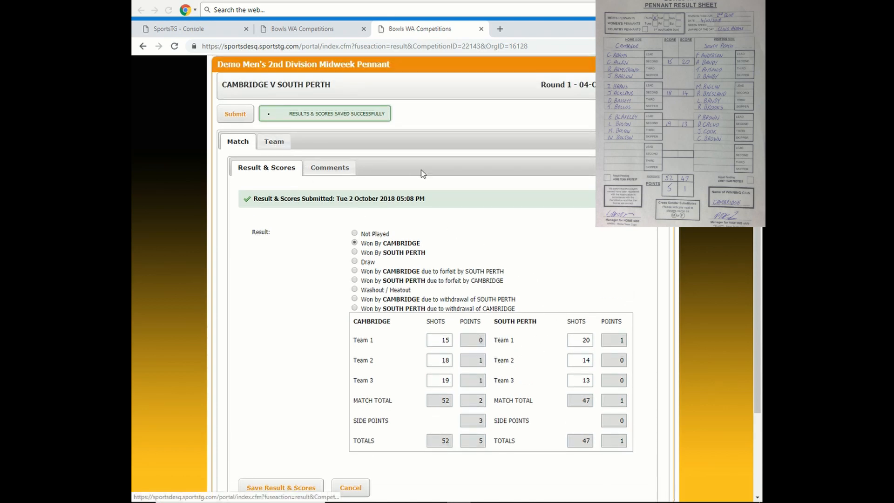
{"action": "left_click", "coordinate": [274, 142]}
{"action": "scroll", "coordinate": [477, 217], "scroll_direction": "down", "scroll_amount": 2}
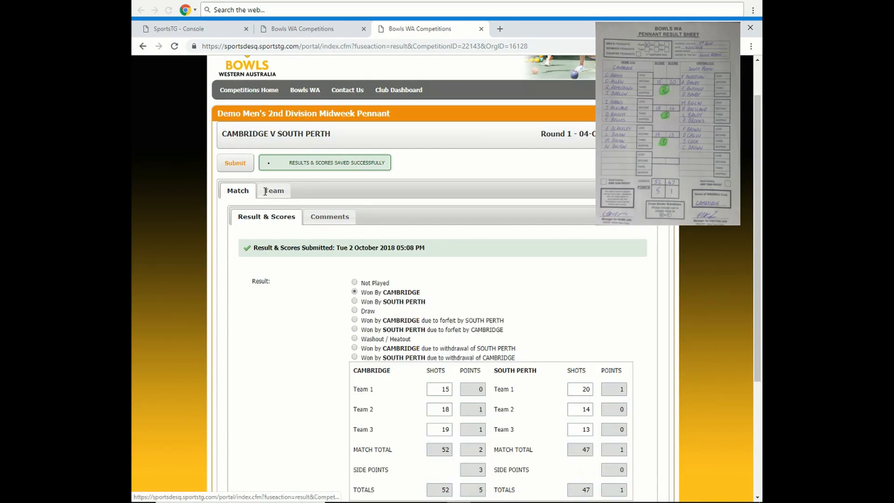
Clear the shots of all three teams for both Cambridge and South Perth.
{"action": "scroll", "coordinate": [468, 216], "scroll_direction": "down", "scroll_amount": 3}
{"action": "double_click", "coordinate": [436, 277]}
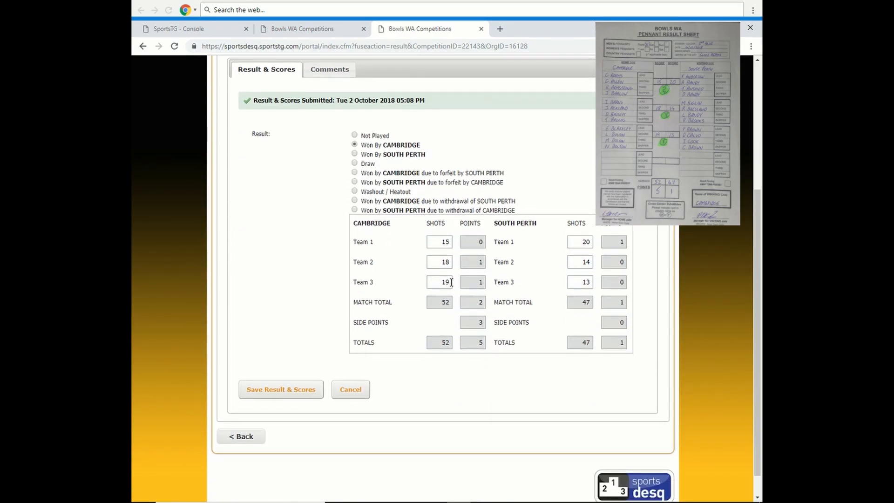
{"action": "key", "text": "BackSpace"}
{"action": "left_click", "coordinate": [591, 280]}
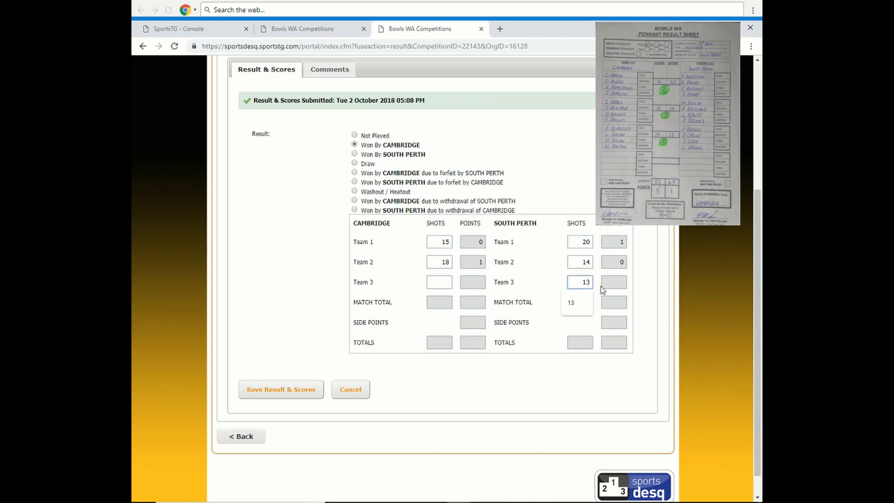
{"action": "key", "text": "BackSpace"}
{"action": "key", "text": "BackSpace"}
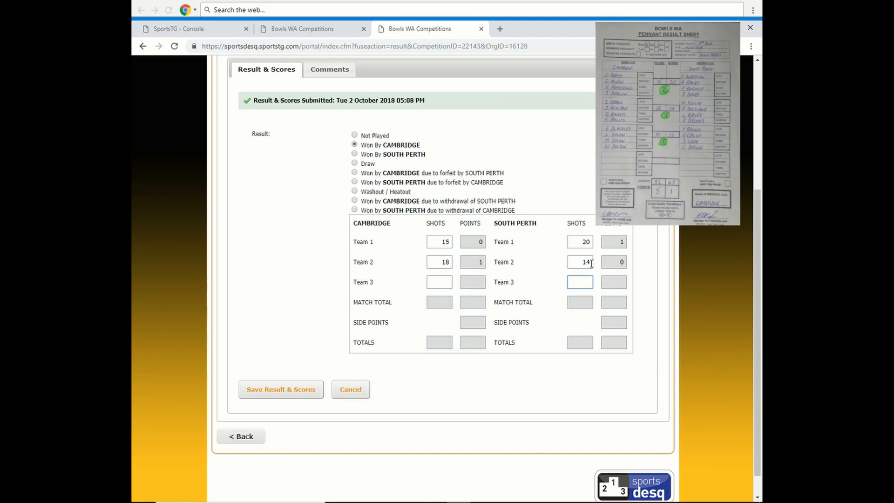
{"action": "double_click", "coordinate": [587, 262]}
{"action": "key", "text": "BackSpace"}
{"action": "double_click", "coordinate": [591, 241]}
{"action": "key", "text": "BackSpace"}
{"action": "left_click", "coordinate": [450, 262]}
{"action": "key", "text": "BackSpace"}
{"action": "key", "text": "BackSpace"}
{"action": "double_click", "coordinate": [451, 242]}
{"action": "key", "text": "BackSpace"}
Enter the Cambridge–South Perth shots as 19–13 for Team 1, 15–20 for Team 2 and 18–14 for Team 3, and save the result.
{"action": "type", "text": "19"}
{"action": "left_click", "coordinate": [579, 243]}
{"action": "type", "text": "13"}
{"action": "left_click", "coordinate": [444, 263]}
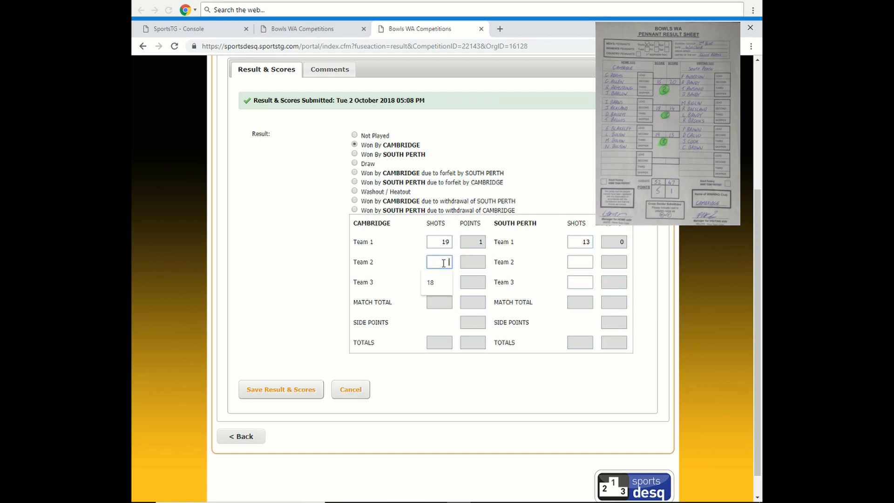
{"action": "type", "text": "15"}
{"action": "left_click", "coordinate": [580, 262]}
{"action": "type", "text": "2"}
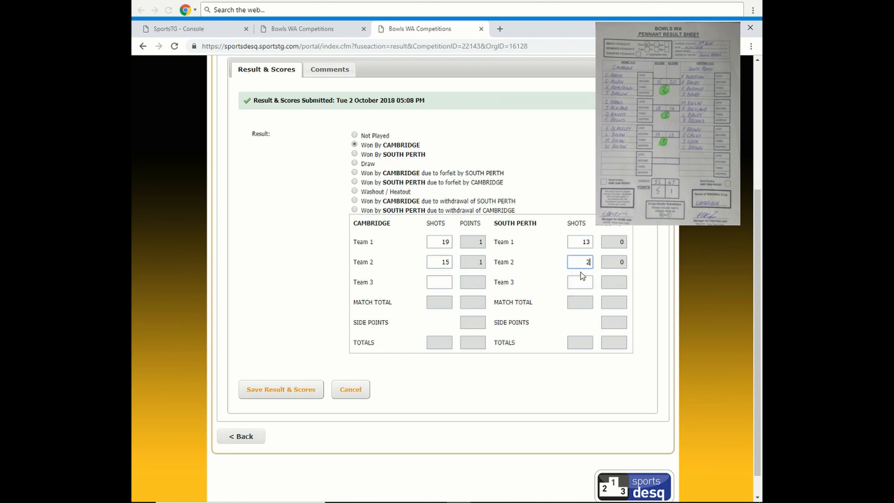
{"action": "type", "text": "0"}
{"action": "left_click", "coordinate": [443, 280]}
{"action": "type", "text": "18"}
{"action": "left_click", "coordinate": [584, 281]}
{"action": "type", "text": "1"}
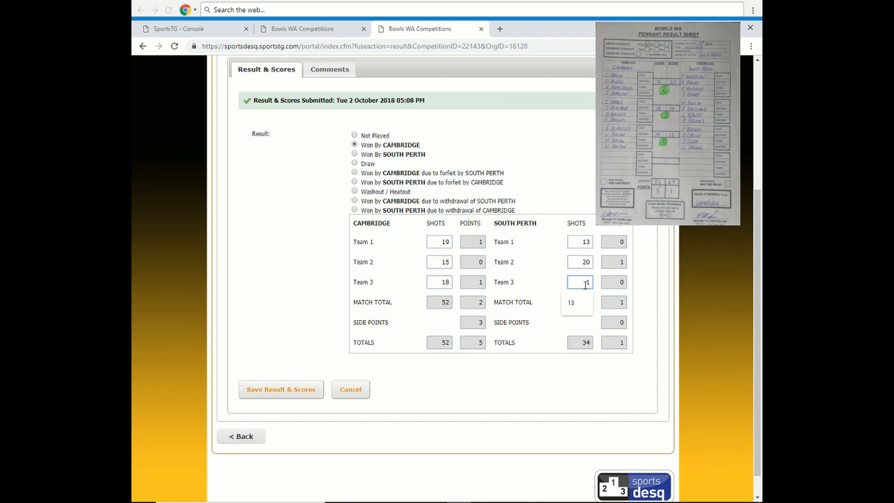
{"action": "type", "text": "4"}
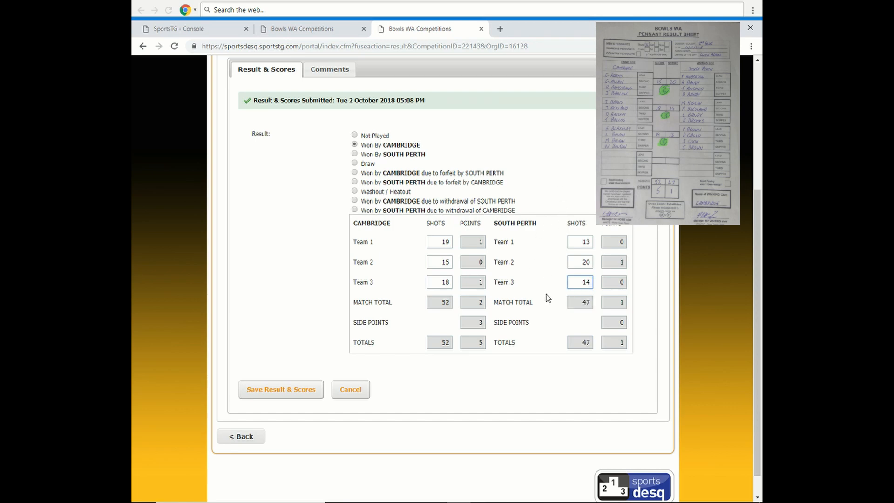
{"action": "scroll", "coordinate": [535, 278], "scroll_direction": "down", "scroll_amount": 1}
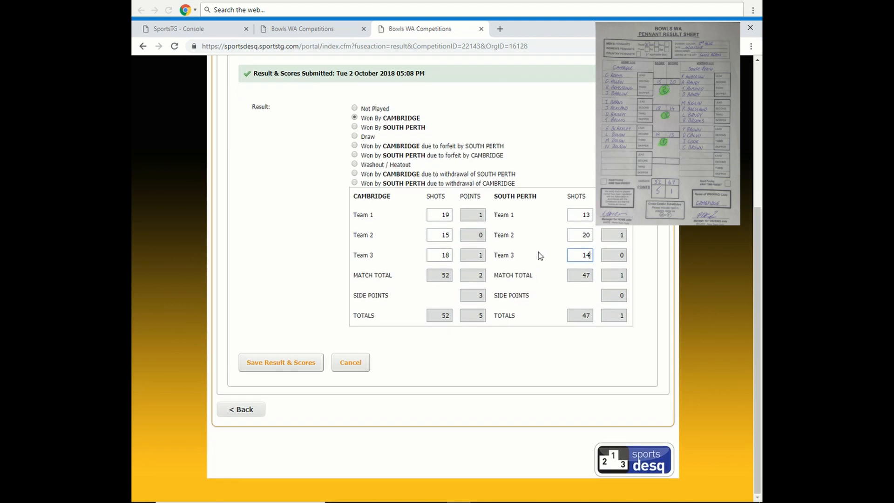
{"action": "left_click", "coordinate": [278, 367]}
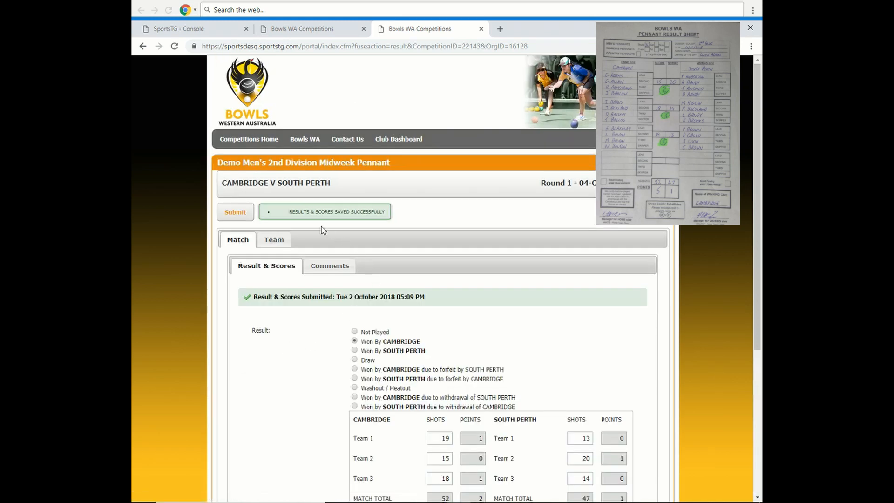
Check the corrected shots against the player positions of each home and opposition team, down to the Opposition 3 Second.
{"action": "scroll", "coordinate": [475, 229], "scroll_direction": "down", "scroll_amount": 3}
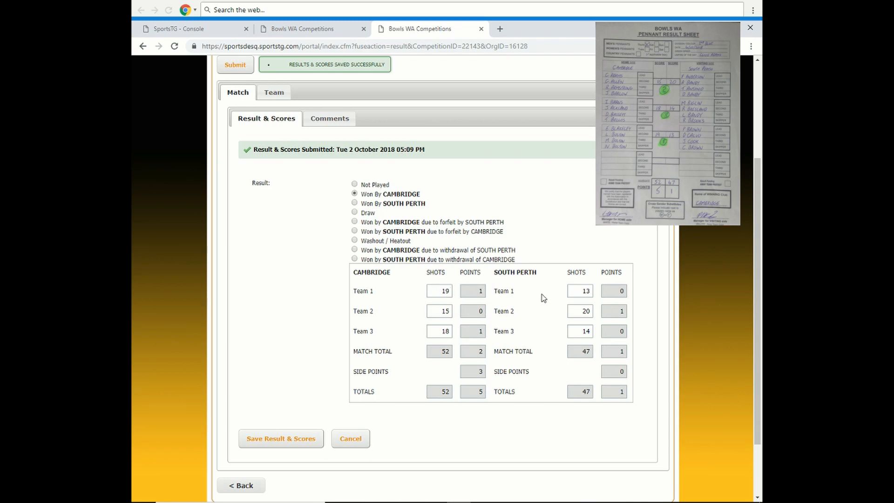
{"action": "scroll", "coordinate": [428, 230], "scroll_direction": "up", "scroll_amount": 1}
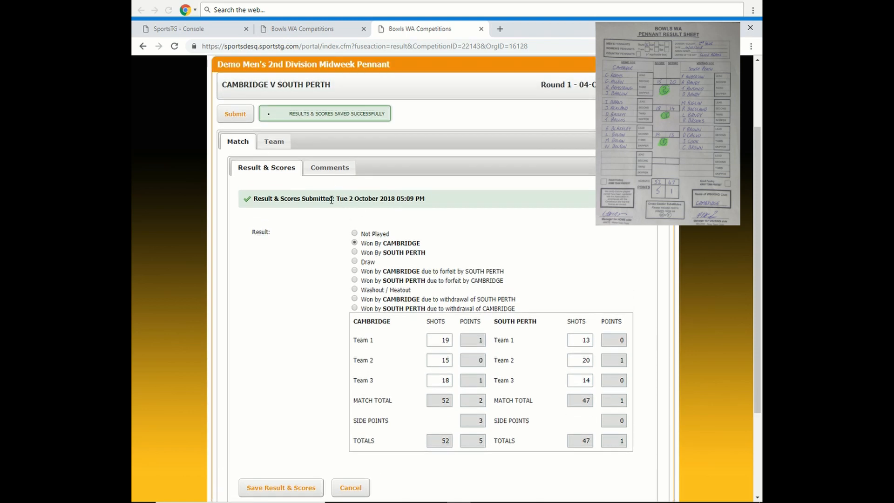
{"action": "left_click", "coordinate": [287, 145]}
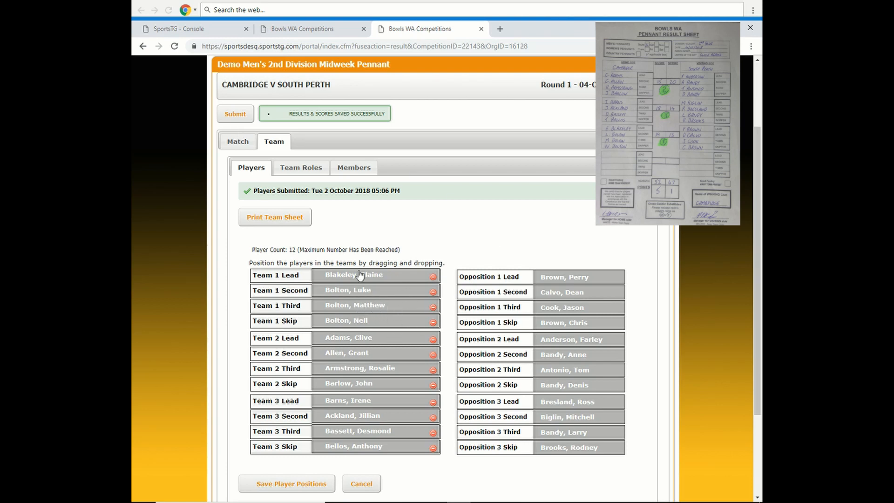
{"action": "left_click", "coordinate": [239, 145]}
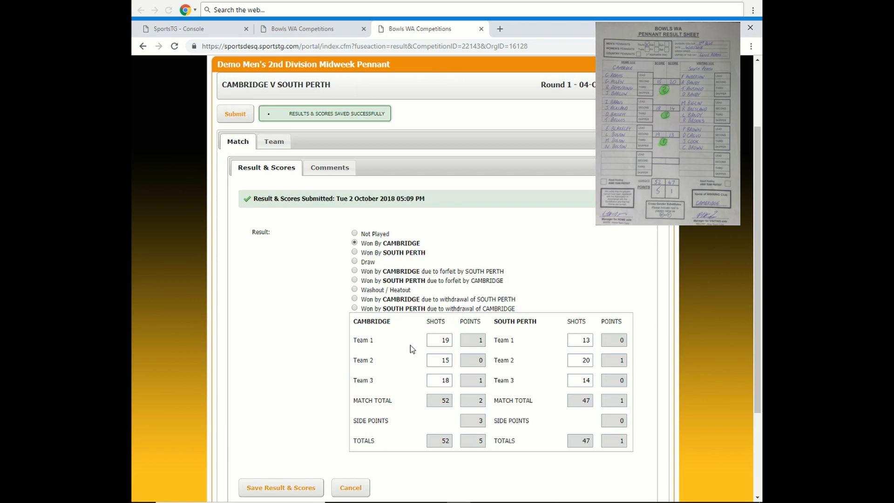
{"action": "scroll", "coordinate": [331, 271], "scroll_direction": "up", "scroll_amount": 2}
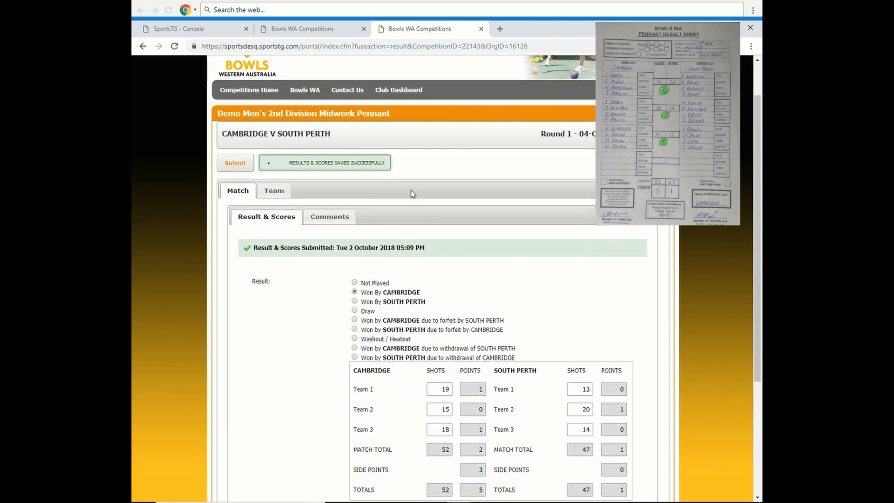
{"action": "left_click", "coordinate": [274, 192]}
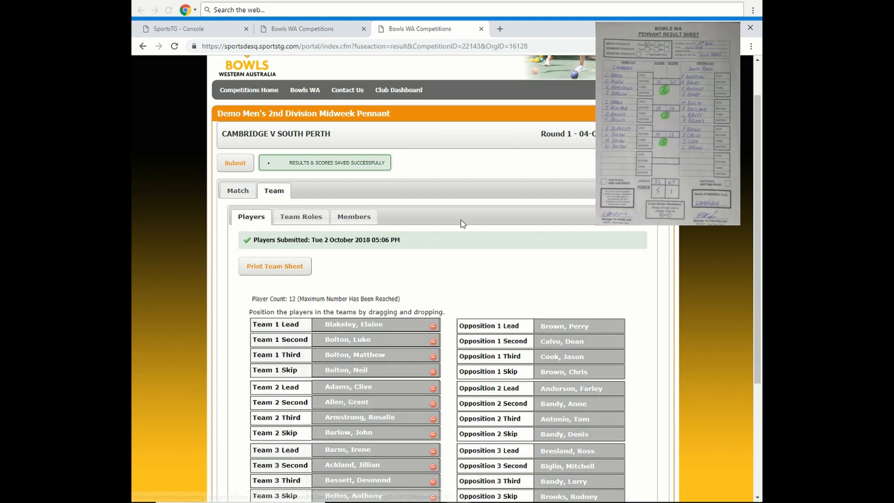
{"action": "scroll", "coordinate": [451, 197], "scroll_direction": "down", "scroll_amount": 4}
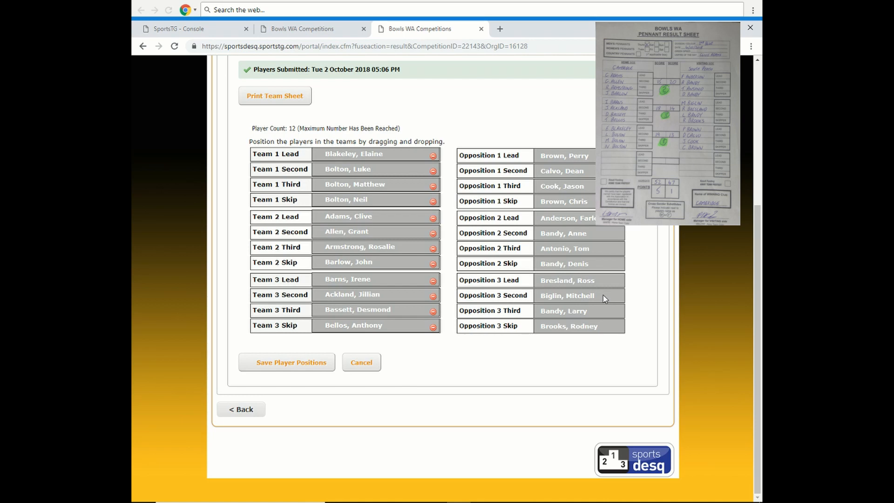
{"action": "left_click_drag", "start_coordinate": [598, 295], "coordinate": [540, 296]}
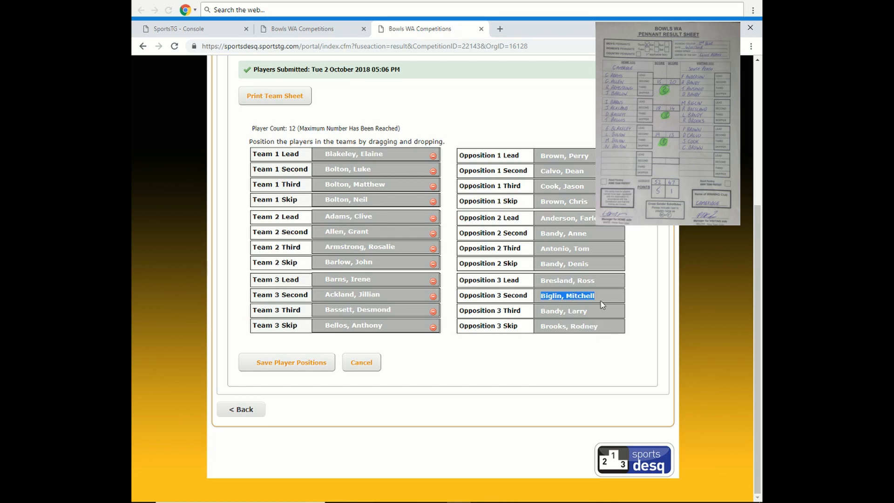
Check the Opposition 3 Lead and the other opposition positions against the pennant result sheet.
{"action": "left_click_drag", "start_coordinate": [598, 295], "coordinate": [538, 280]}
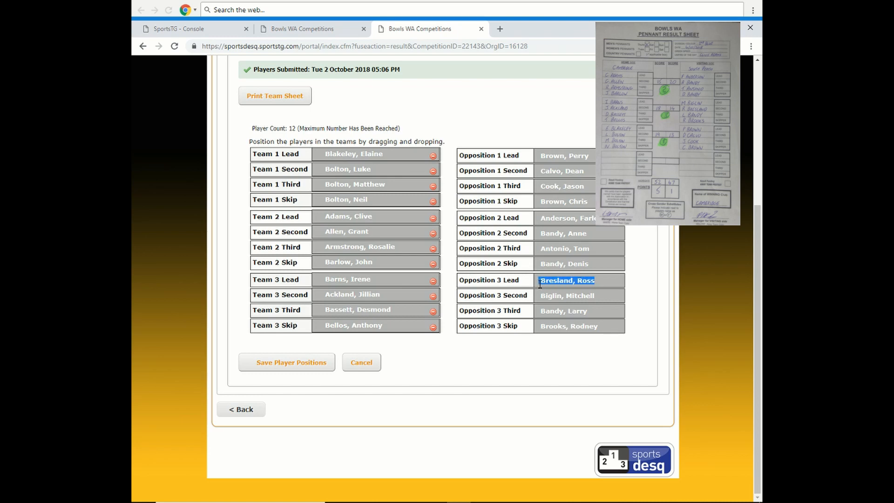
{"action": "left_click", "coordinate": [604, 293]}
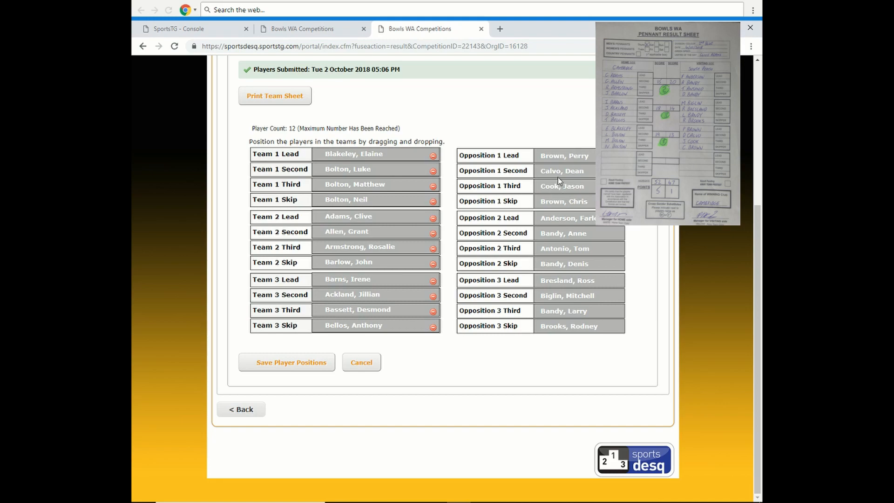
{"action": "scroll", "coordinate": [563, 181], "scroll_direction": "up", "scroll_amount": 5}
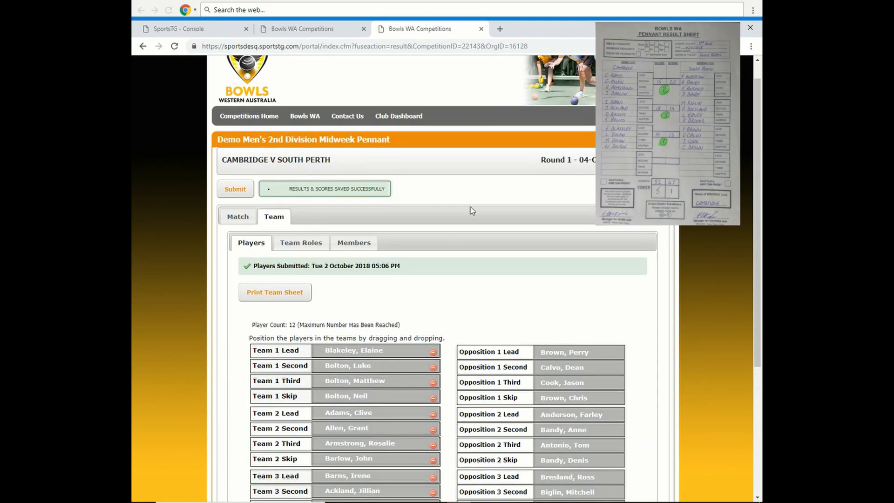
{"action": "scroll", "coordinate": [565, 309], "scroll_direction": "down", "scroll_amount": 1}
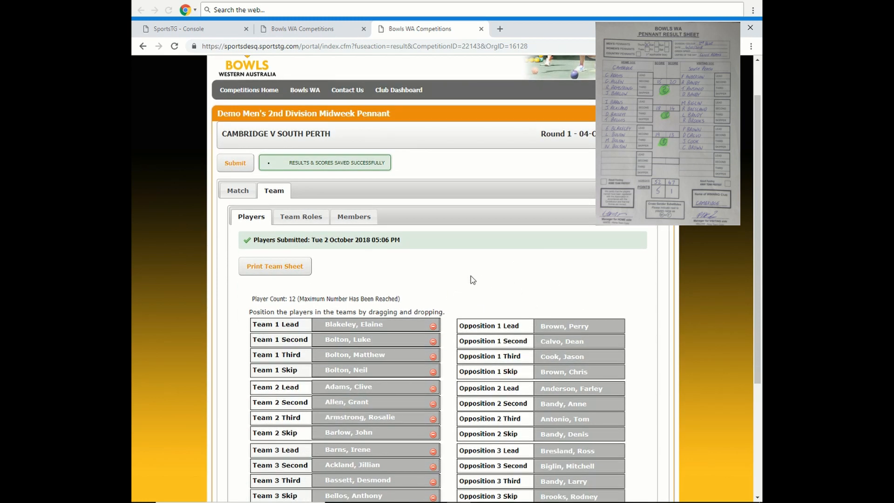
{"action": "scroll", "coordinate": [580, 321], "scroll_direction": "down", "scroll_amount": 1}
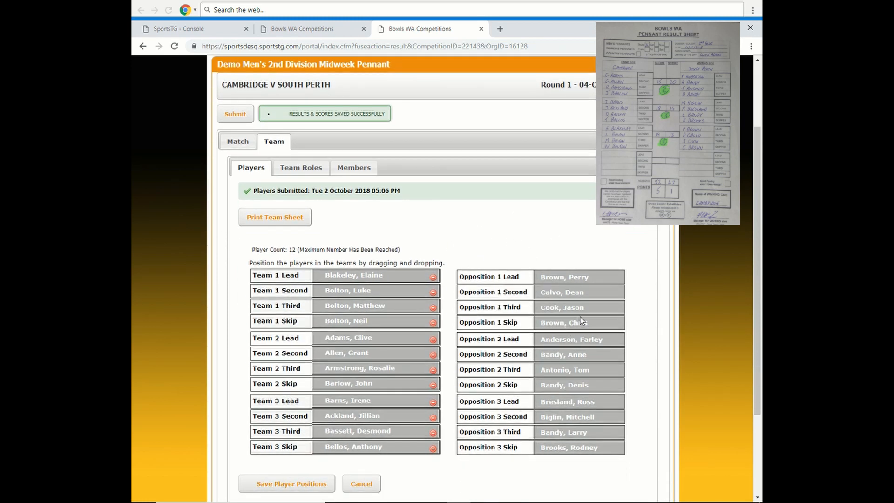
{"action": "scroll", "coordinate": [477, 216], "scroll_direction": "up", "scroll_amount": 1}
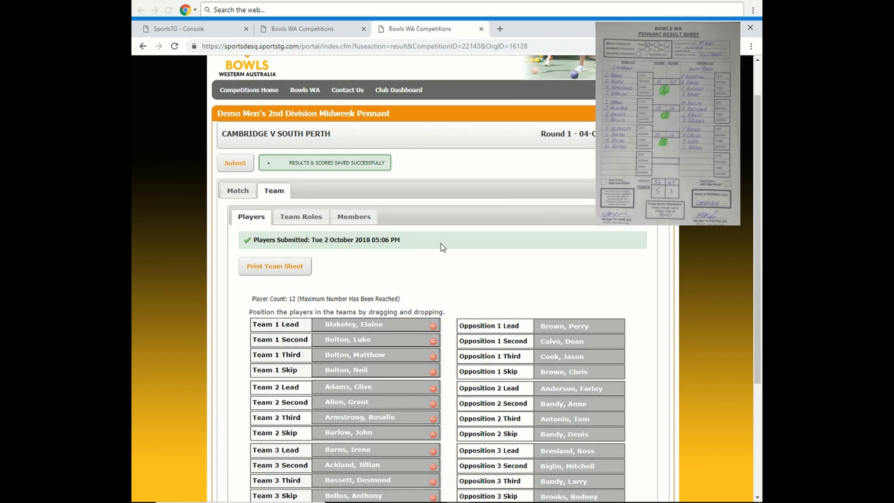
Return to the match result and scores and start submitting them to South Perth for confirmation.
{"action": "left_click", "coordinate": [238, 191]}
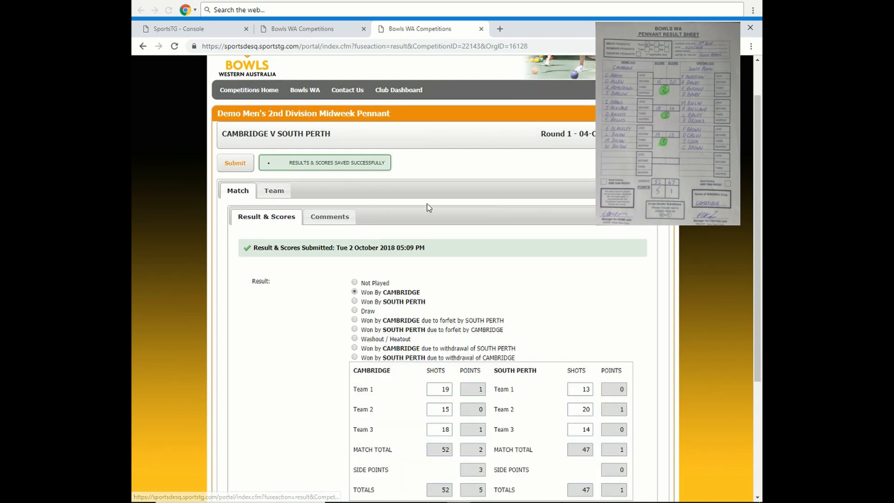
{"action": "scroll", "coordinate": [429, 208], "scroll_direction": "down", "scroll_amount": 3}
{"action": "scroll", "coordinate": [326, 170], "scroll_direction": "up", "scroll_amount": 2}
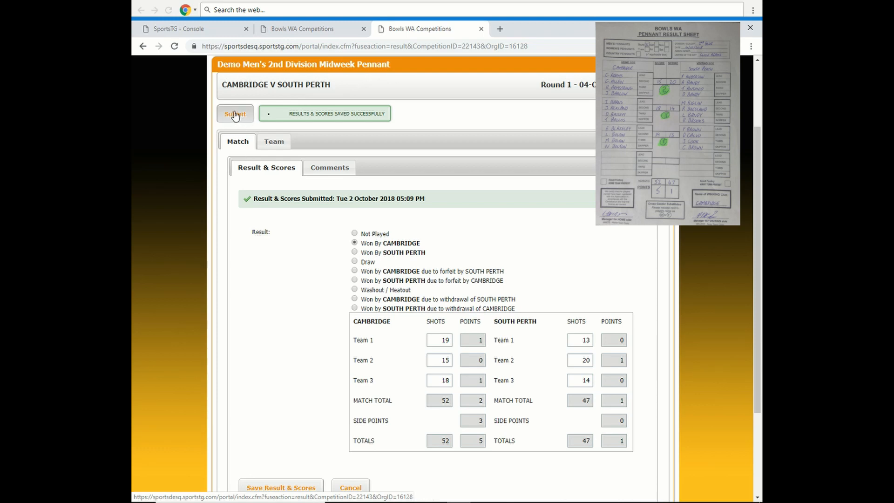
{"action": "left_click", "coordinate": [235, 115]}
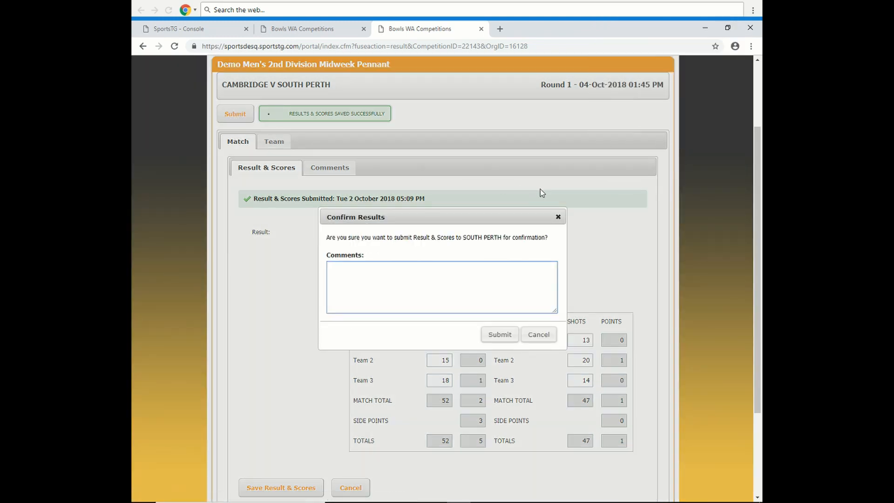
{"action": "scroll", "coordinate": [541, 192], "scroll_direction": "down", "scroll_amount": 1}
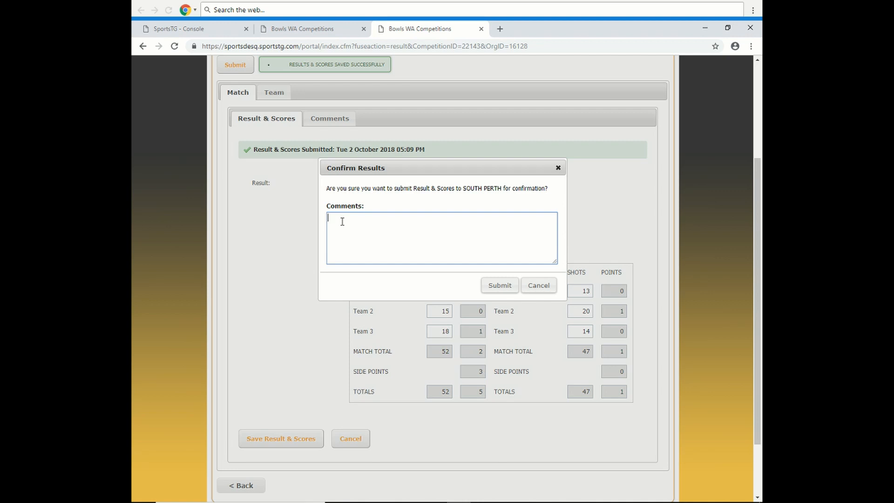
Enter "Thankyou for a good game." as the comment on the result submission.
{"action": "type", "text": "Than"}
{"action": "type", "text": "kyou for "}
{"action": "type", "text": "a f"}
{"action": "type", "text": "ood gam"}
{"action": "type", "text": "e"}
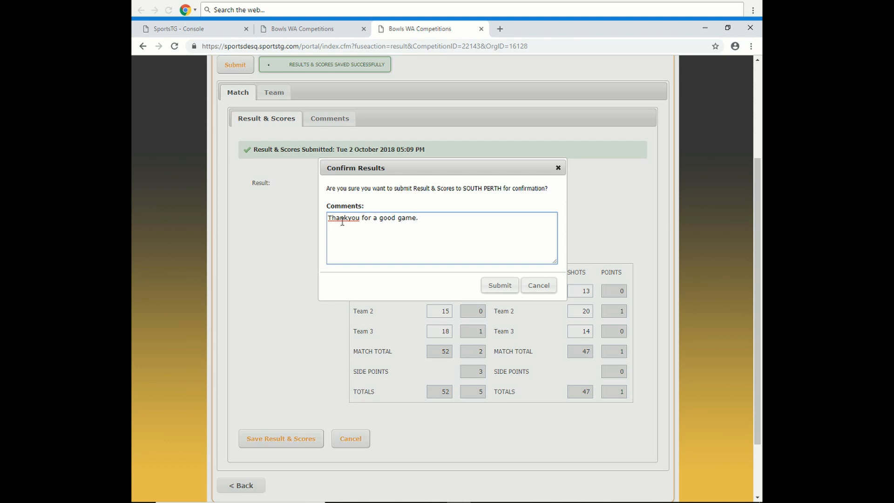
Add a request to make sure the Opposition 3 Second and Lead are in the correct positions before confirming results, and submit the result.
{"action": "type", "text": ". Please"}
{"action": "type", "text": "make sure Biglin and "}
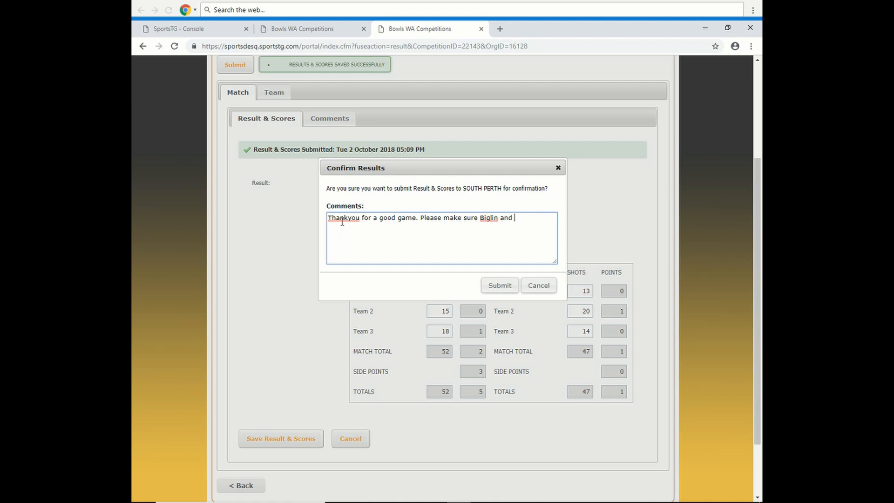
{"action": "type", "text": "Bresland are in the corre"}
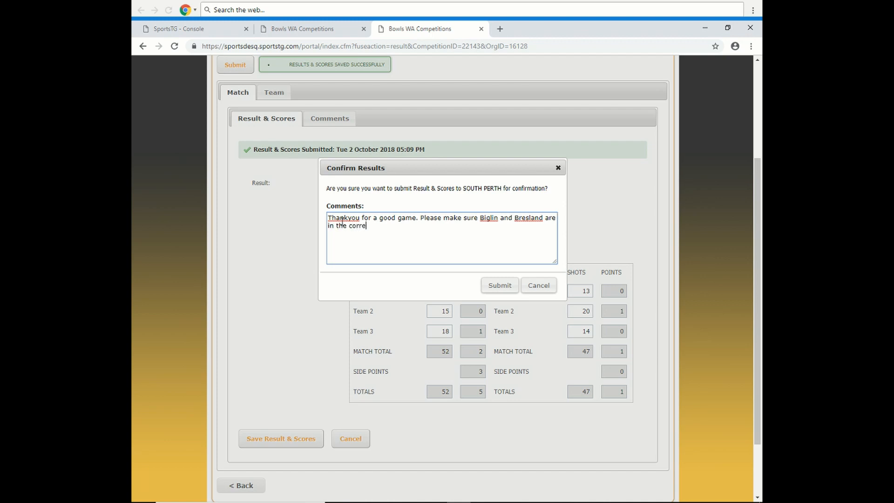
{"action": "type", "text": "ct positi"}
{"action": "type", "text": "ons "}
{"action": "type", "text": "befi="}
{"action": "key", "text": "BackSpace"}
{"action": "key", "text": "BackSpace"}
{"action": "type", "text": "ore confirm"}
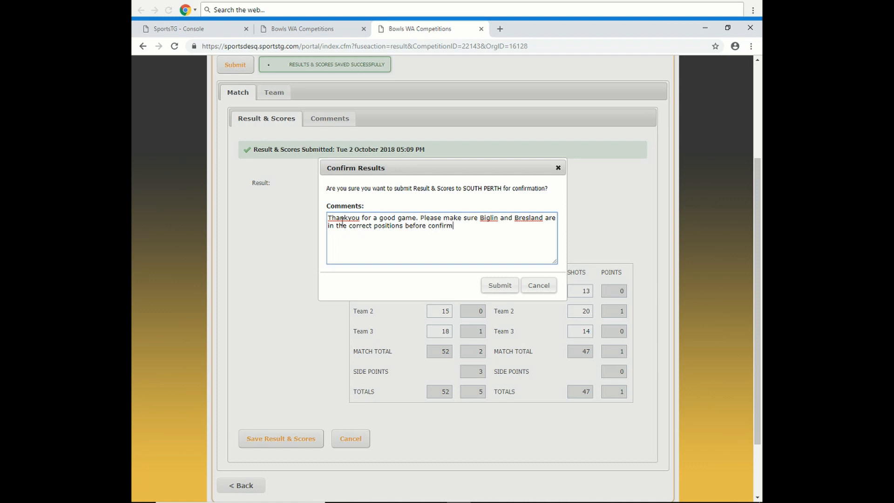
{"action": "type", "text": "ing results"}
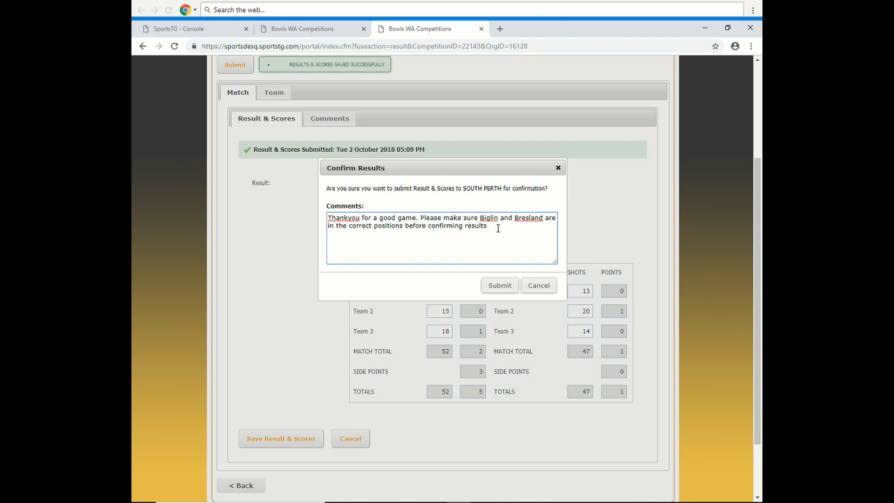
{"action": "left_click", "coordinate": [500, 285]}
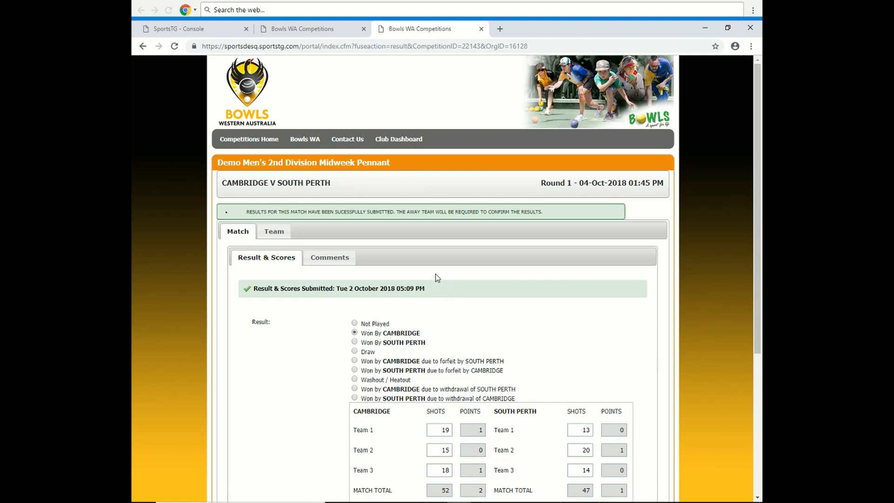
Review the submission notice for the away team and the submitted Cambridge v South Perth scores.
{"action": "scroll", "coordinate": [447, 309], "scroll_direction": "down", "scroll_amount": 1}
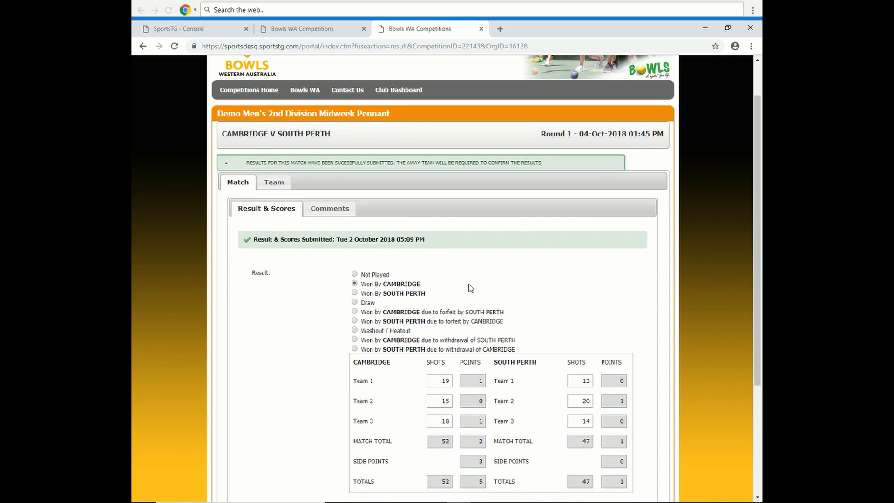
{"action": "scroll", "coordinate": [469, 287], "scroll_direction": "up", "scroll_amount": 2}
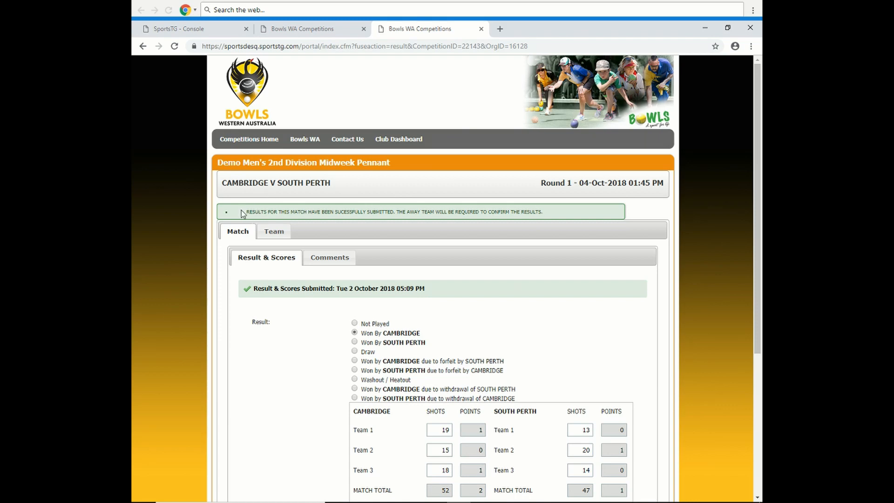
{"action": "left_click_drag", "start_coordinate": [241, 212], "coordinate": [566, 219]}
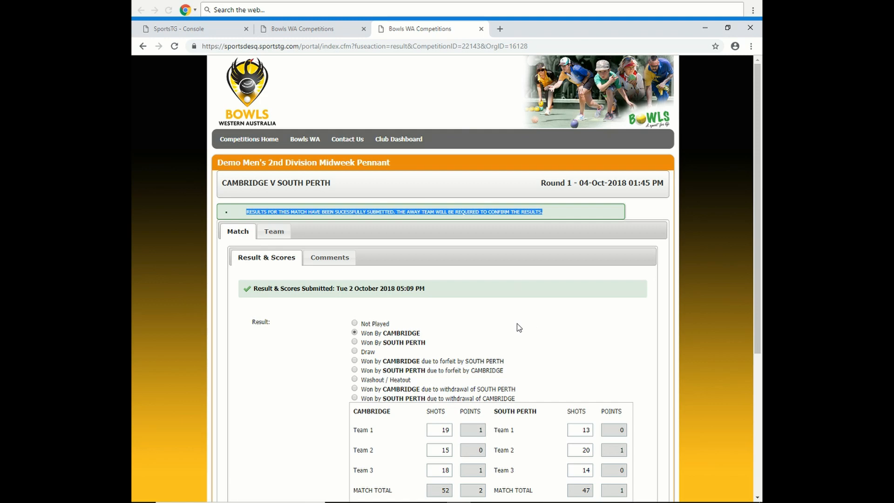
{"action": "left_click", "coordinate": [490, 314]}
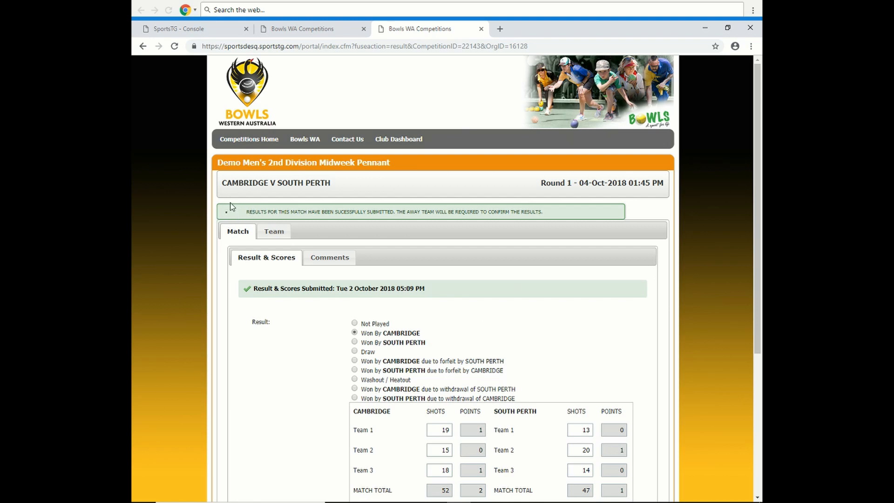
{"action": "scroll", "coordinate": [592, 329], "scroll_direction": "down", "scroll_amount": 5}
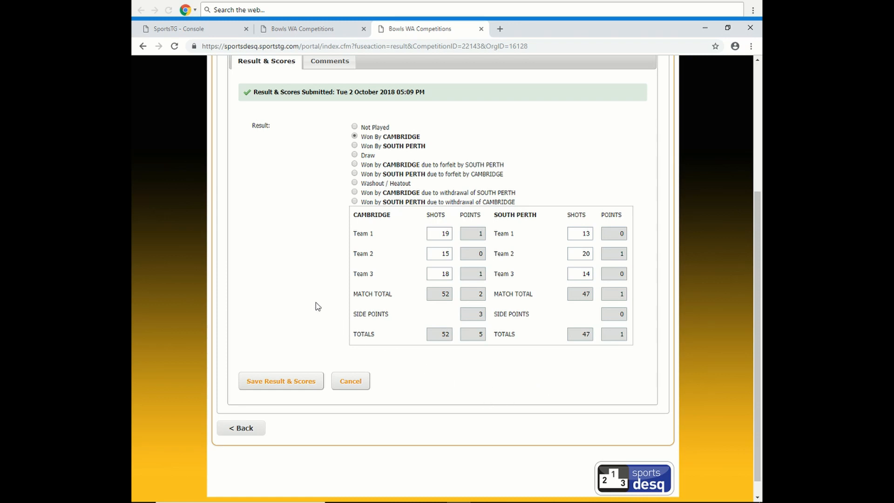
{"action": "scroll", "coordinate": [300, 293], "scroll_direction": "up", "scroll_amount": 2}
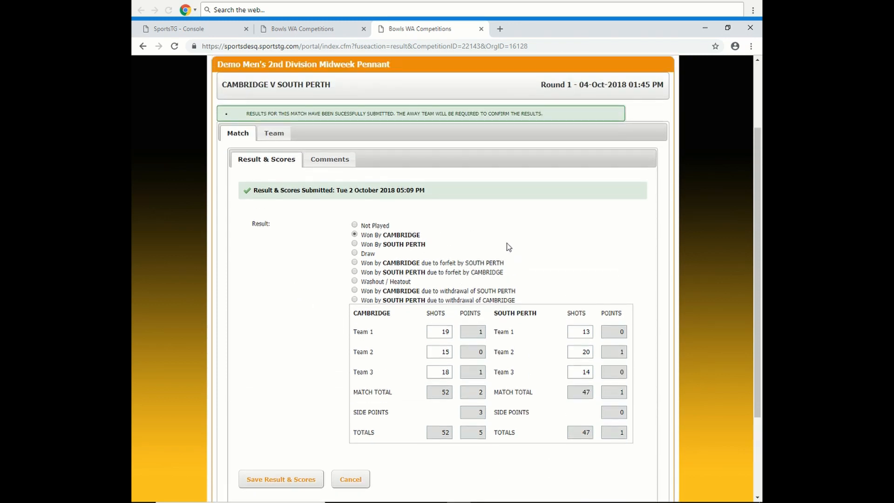
{"action": "scroll", "coordinate": [485, 310], "scroll_direction": "up", "scroll_amount": 2}
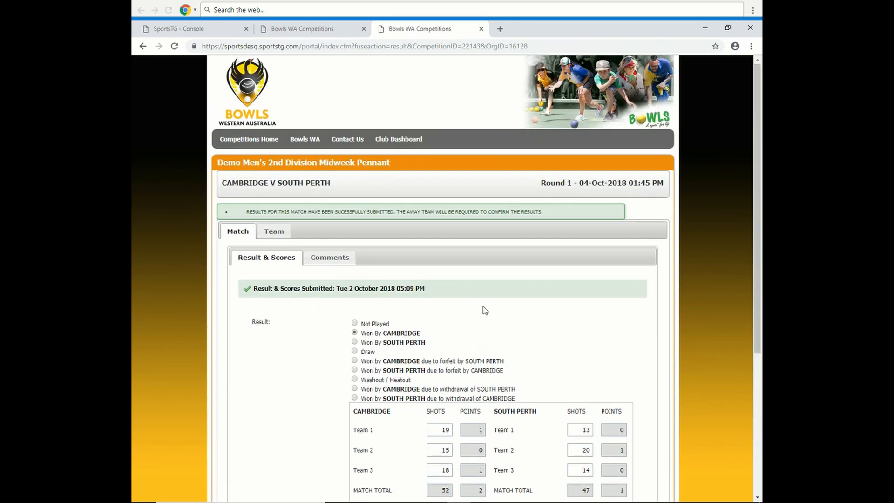
Return to the Cambridge club dashboard and look through its list of competitions.
{"action": "left_click", "coordinate": [238, 141]}
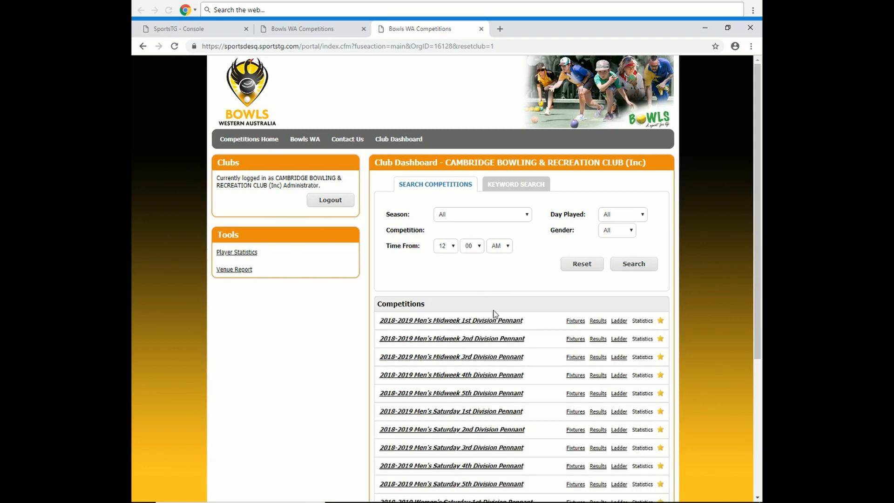
{"action": "scroll", "coordinate": [493, 312], "scroll_direction": "down", "scroll_amount": 5}
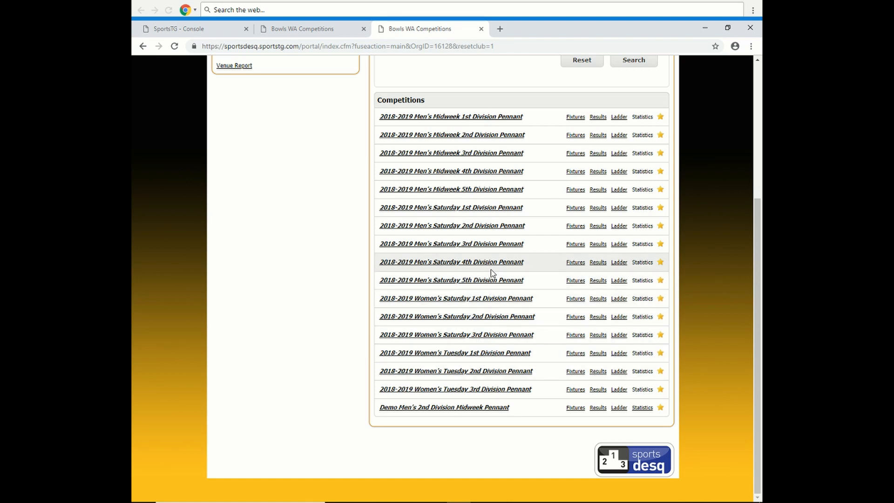
{"action": "scroll", "coordinate": [485, 194], "scroll_direction": "up", "scroll_amount": 1}
{"action": "scroll", "coordinate": [485, 194], "scroll_direction": "up", "scroll_amount": 3}
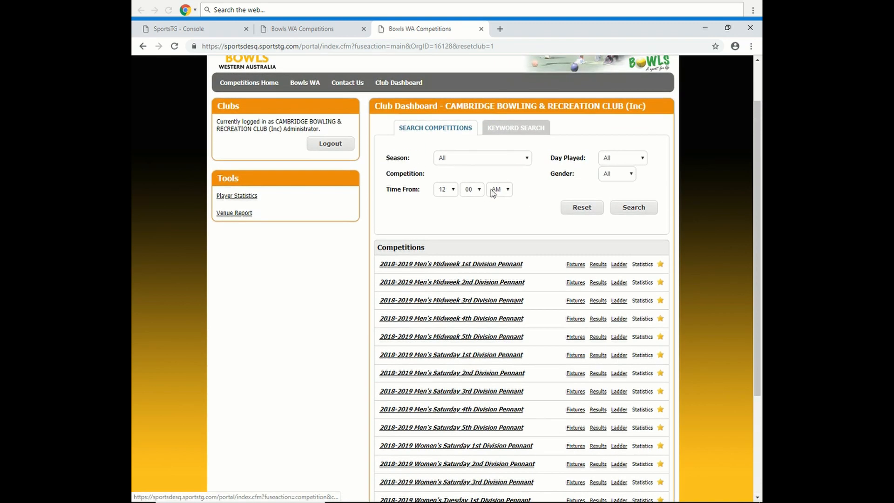